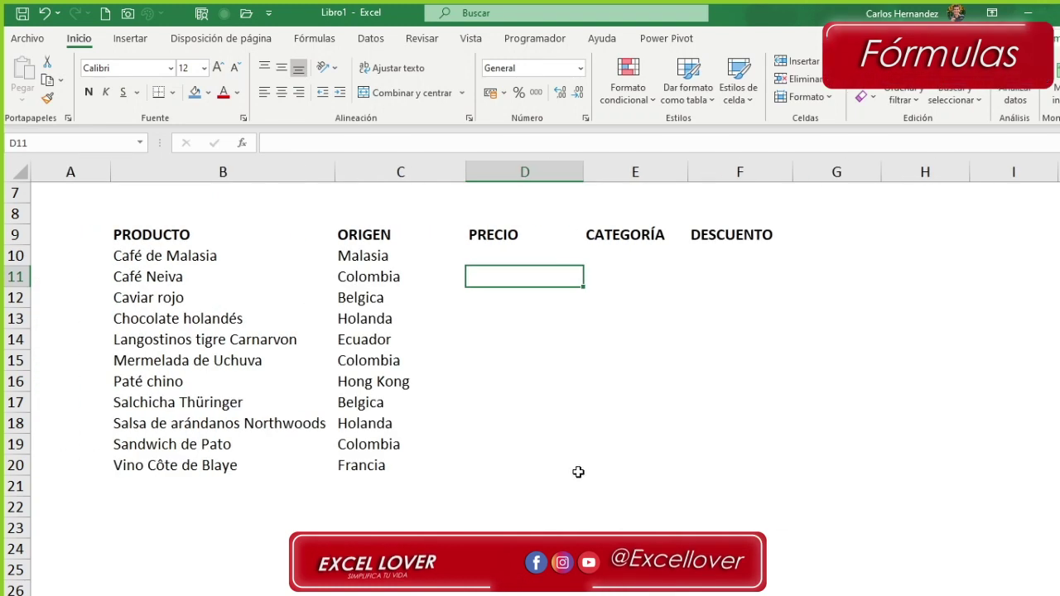
# Step: Fill PRECIO cells D10:D20 with =ALEATORIO.ENTRE(1000;8000) random prices in one entry
pyautogui.click(547, 355)
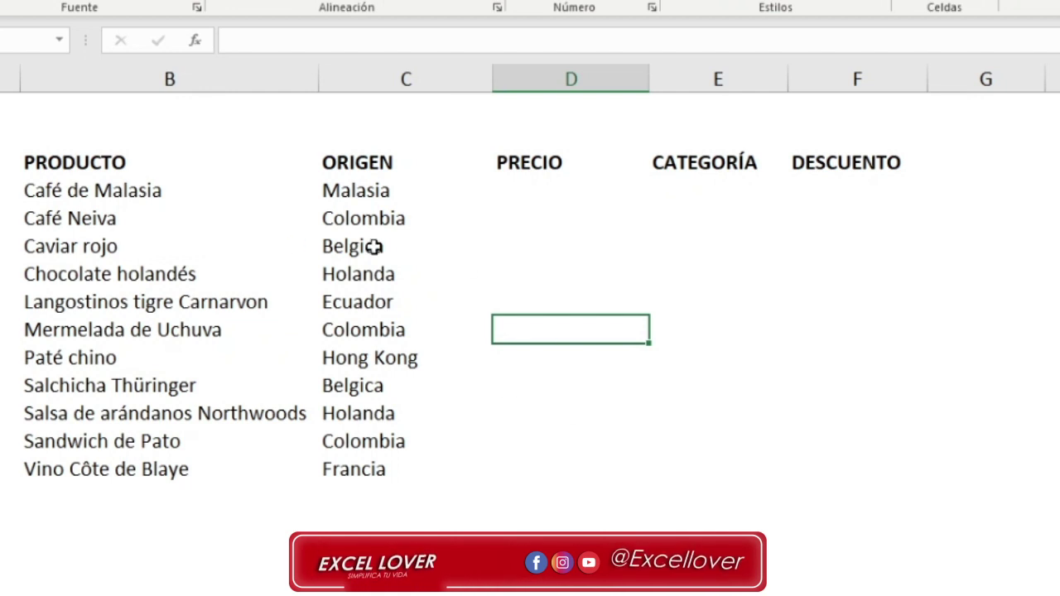
pyautogui.click(368, 193)
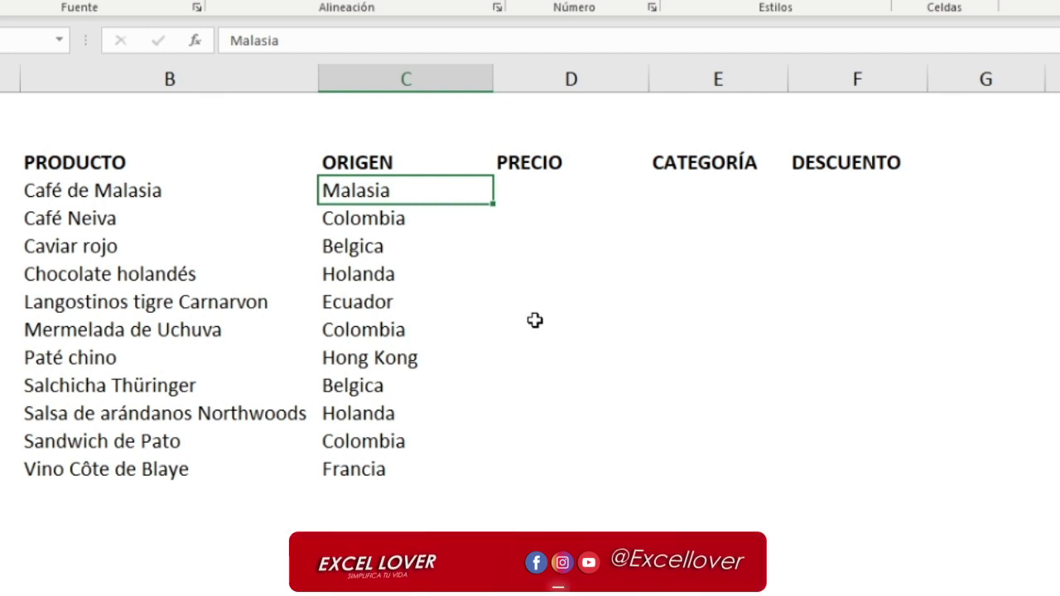
pyautogui.scroll(1, 591, 348)
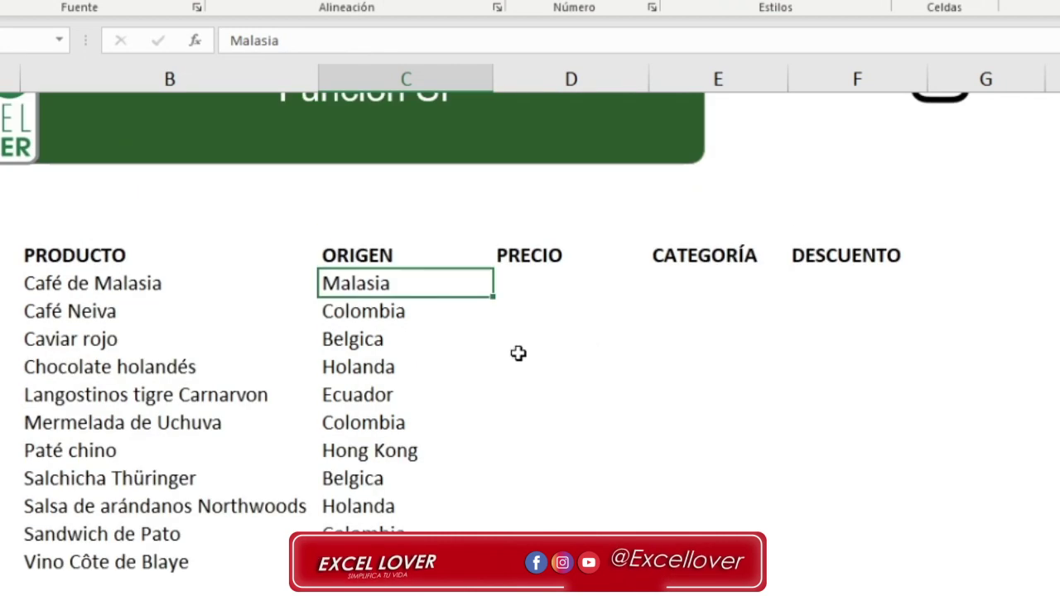
pyautogui.scroll(-1, 540, 308)
pyautogui.moveTo(539, 199); pyautogui.dragTo(549, 460)
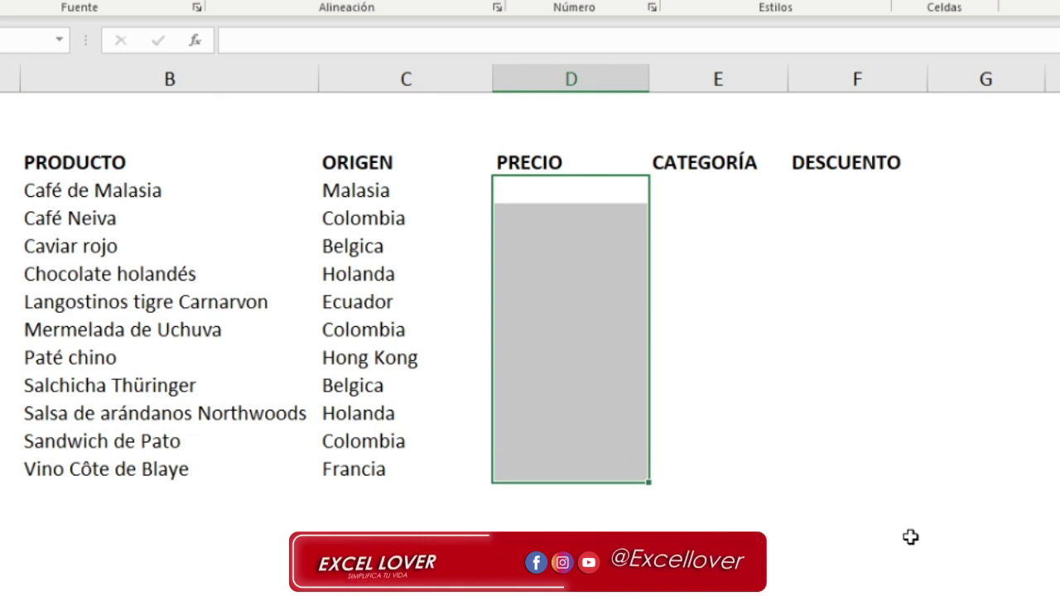
pyautogui.write('=ALE')
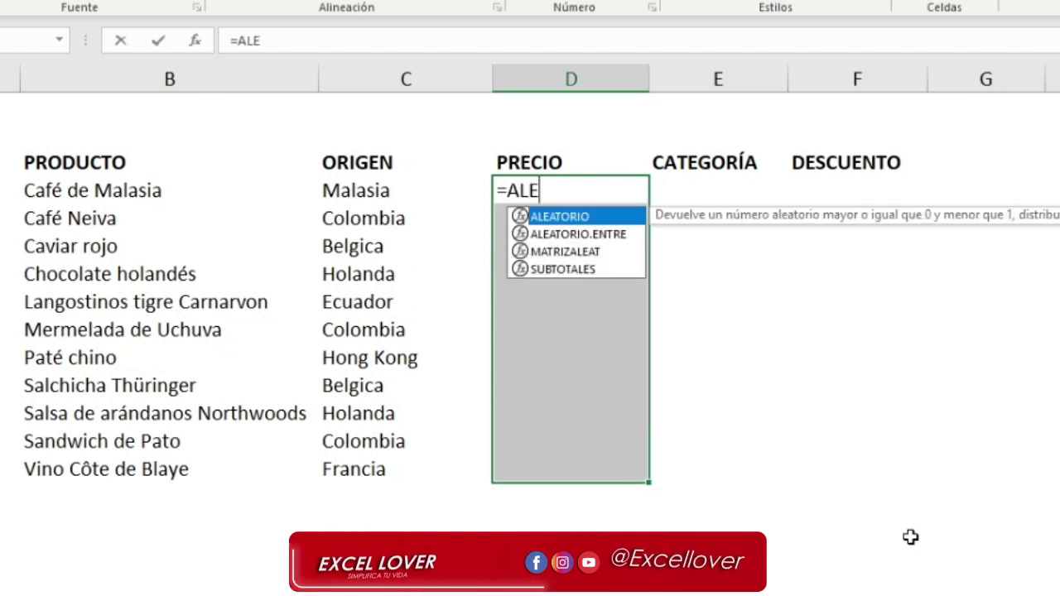
pyautogui.press('Down')
pyautogui.press('Tab')
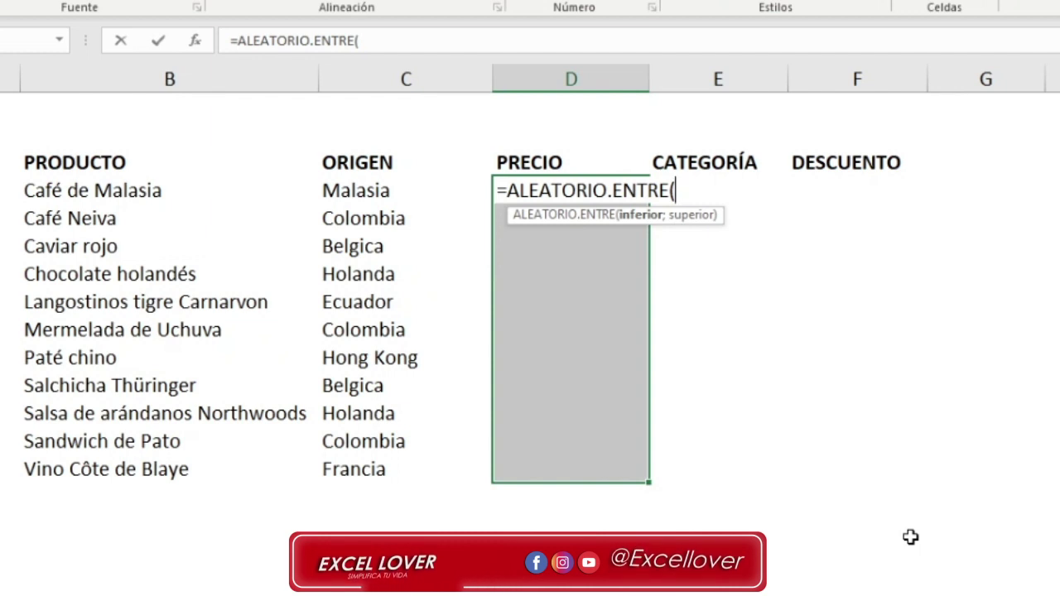
pyautogui.write('1000;8')
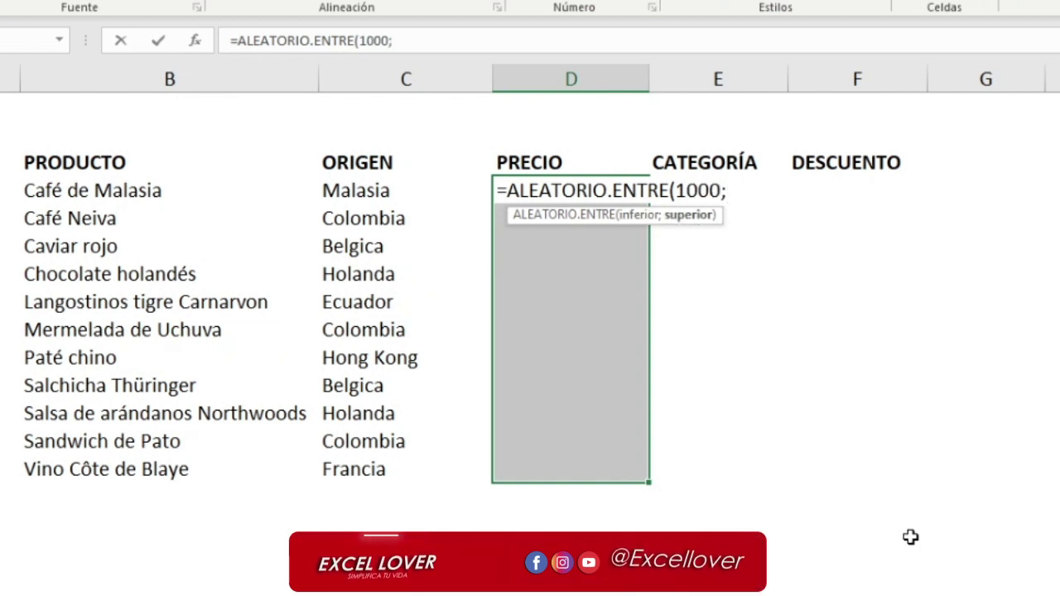
pyautogui.write('000)')
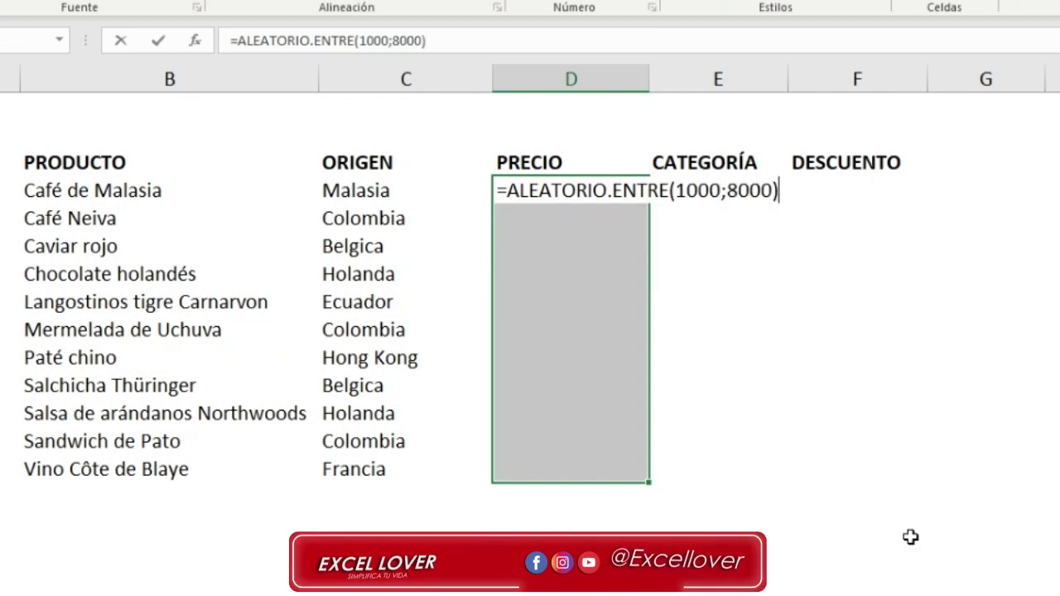
pyautogui.hotkey('ctrl', 'Return')
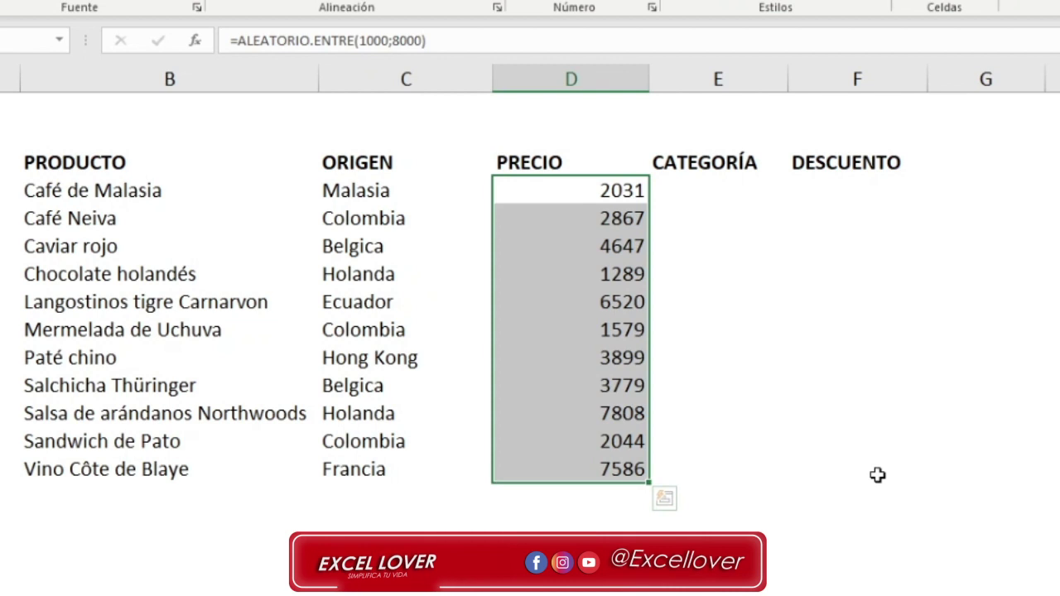
pyautogui.click(871, 352)
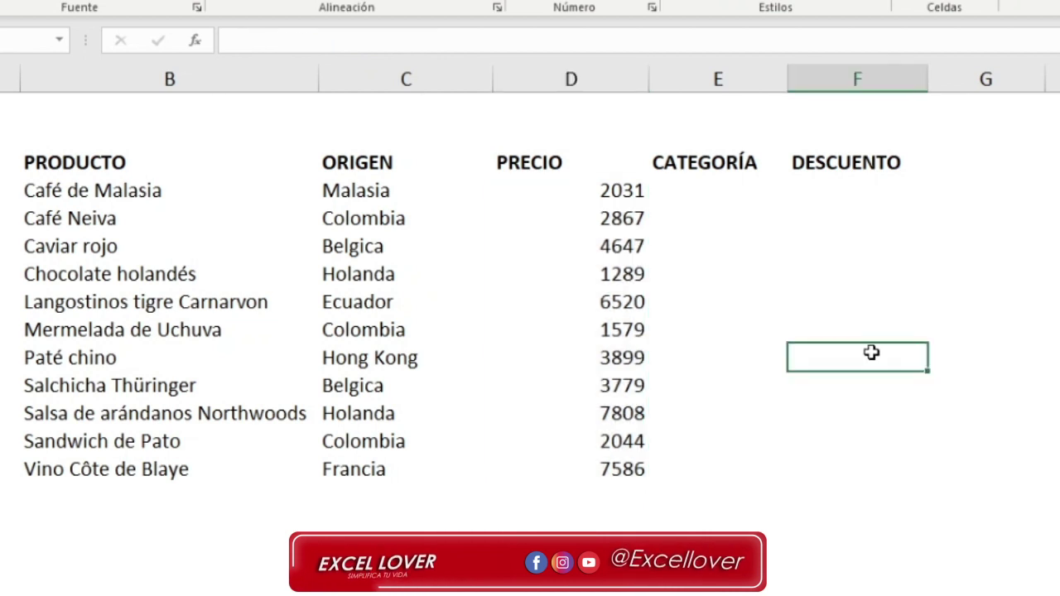
# Step: Enter test letters 'A' in three column F cells to trigger recalculation, then delete them
pyautogui.write('A')
pyautogui.press('Return')
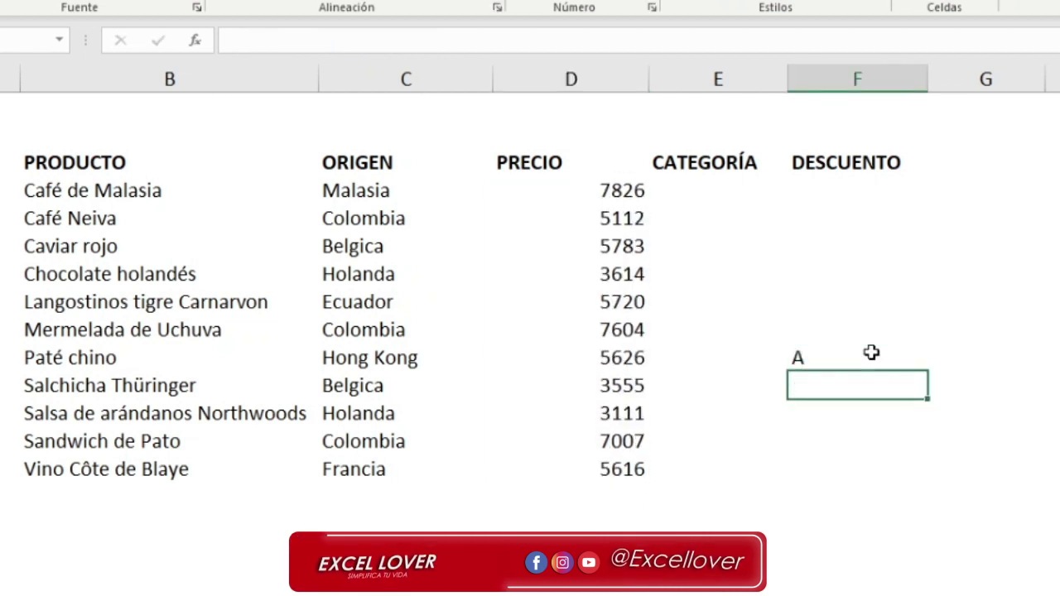
pyautogui.write('A')
pyautogui.press('Return')
pyautogui.write('A')
pyautogui.press('Return')
pyautogui.press('Up')
pyautogui.press('Up')
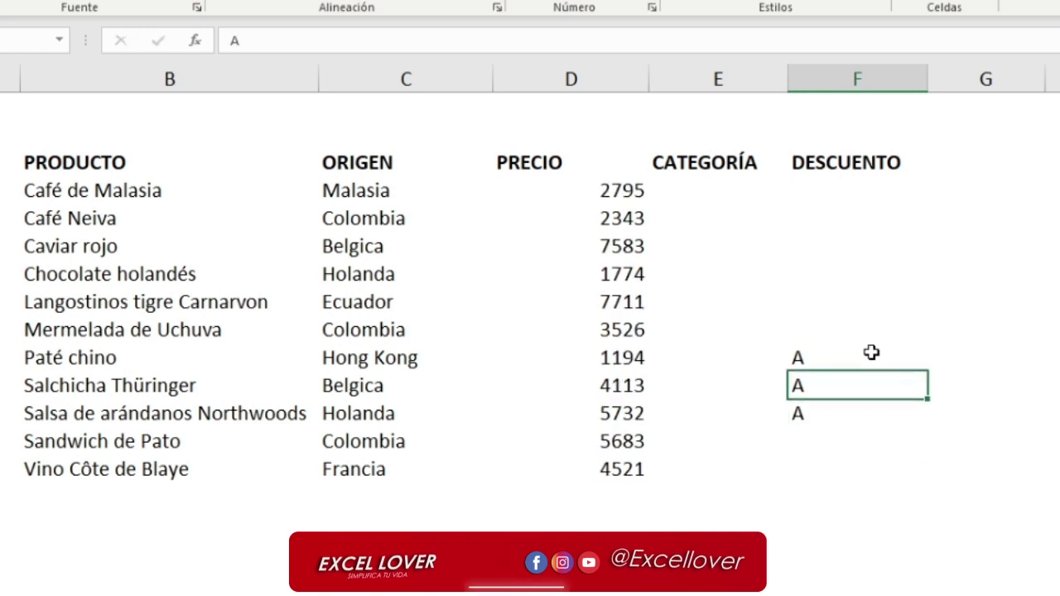
pyautogui.press('Up')
pyautogui.hotkey('shift', 'Down')
pyautogui.hotkey('shift', 'Down')
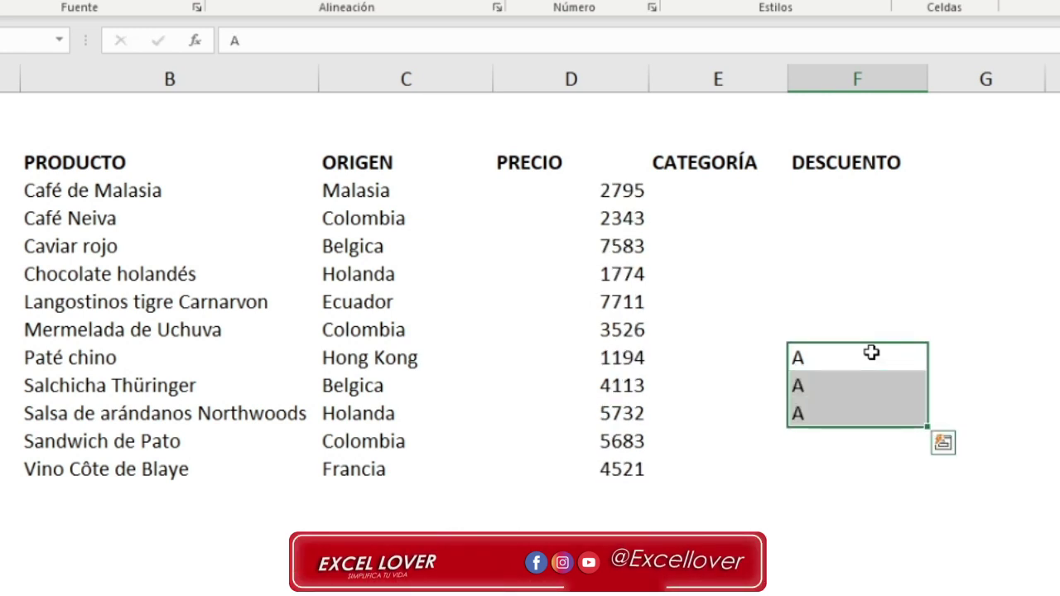
pyautogui.press('Delete')
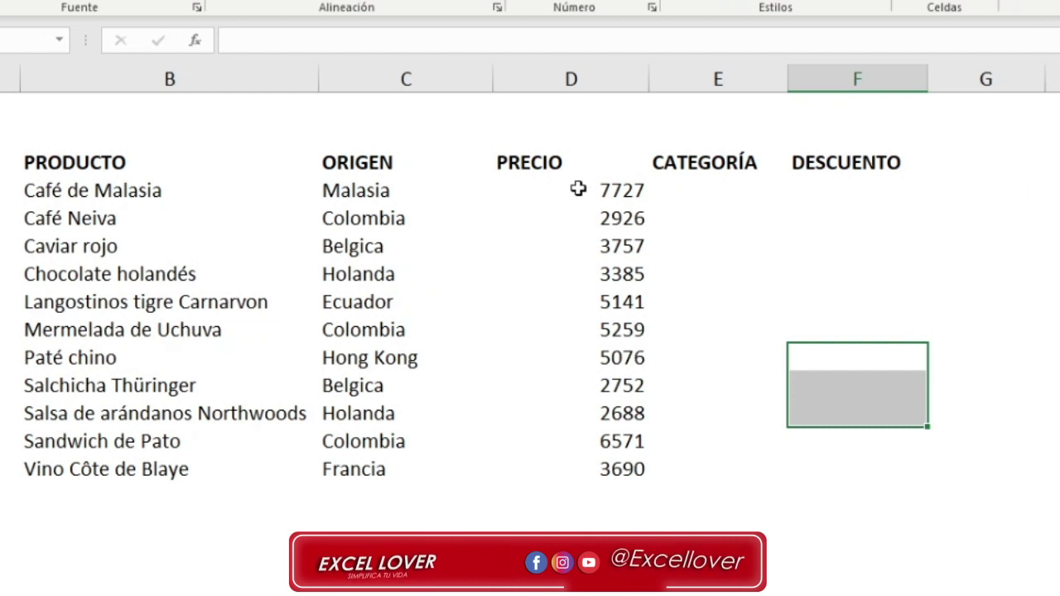
# Step: Copy the PRECIO prices and paste them back over themselves as values only
pyautogui.moveTo(577, 189); pyautogui.dragTo(546, 466)
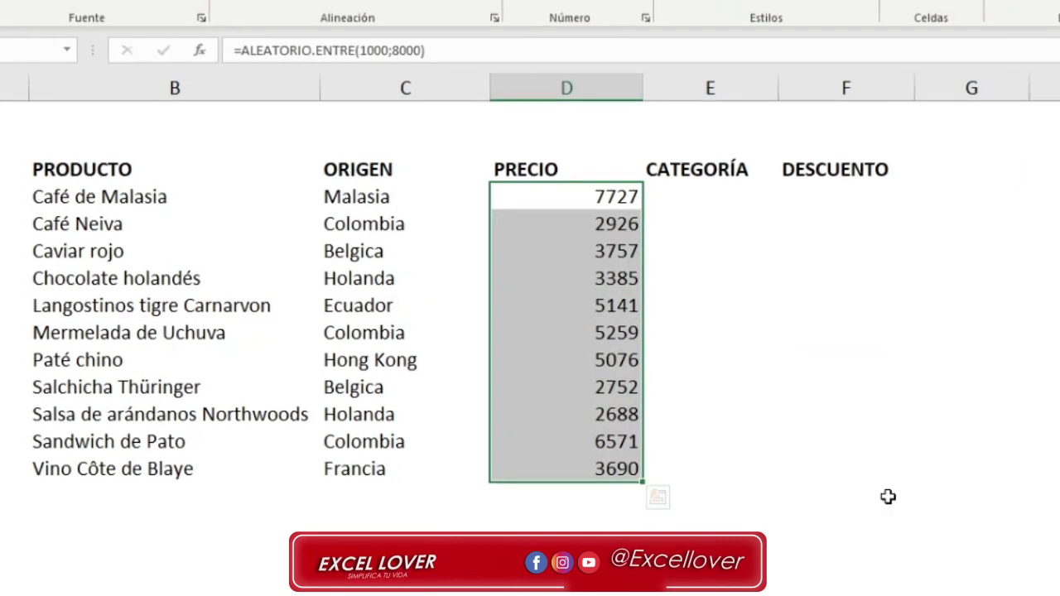
pyautogui.hotkey('ctrl', 'c')
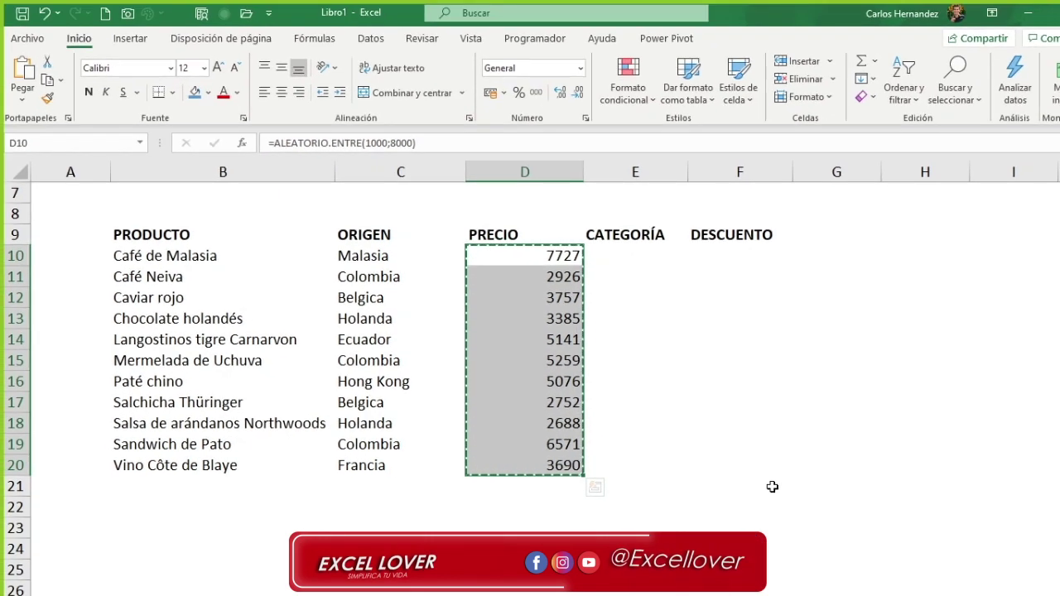
pyautogui.hotkey('ctrl', 'alt', 'v')
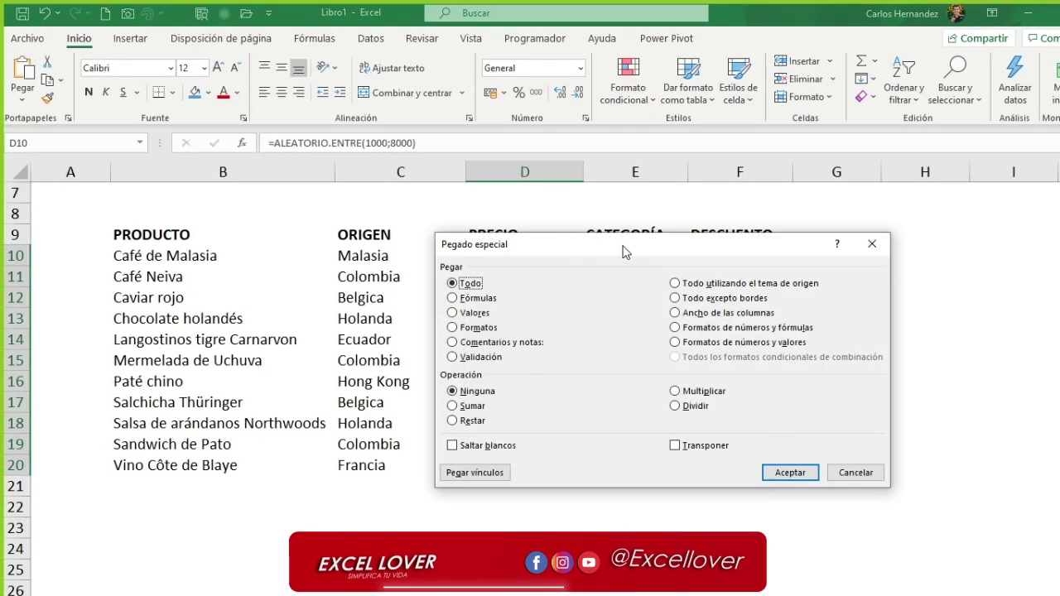
pyautogui.moveTo(623, 252); pyautogui.dragTo(797, 266)
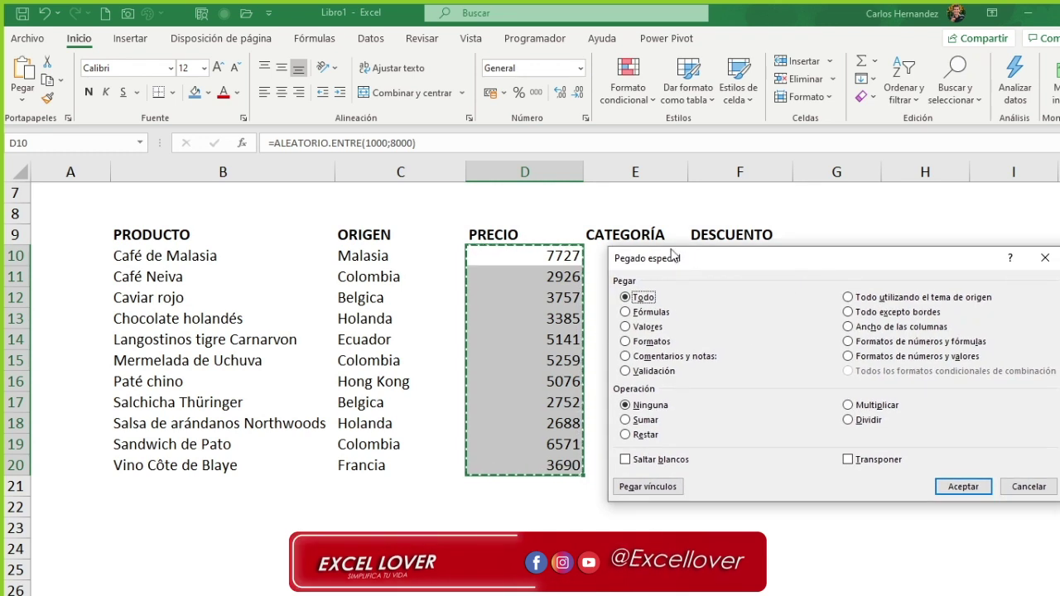
pyautogui.click(626, 327)
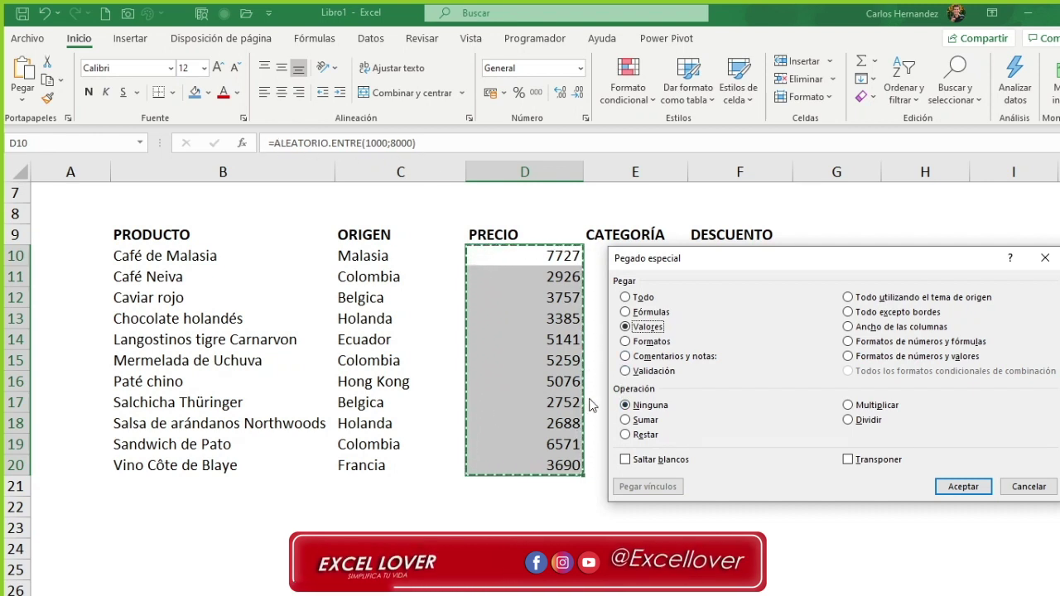
pyautogui.click(957, 489)
pyautogui.moveTo(550, 340); pyautogui.dragTo(553, 329)
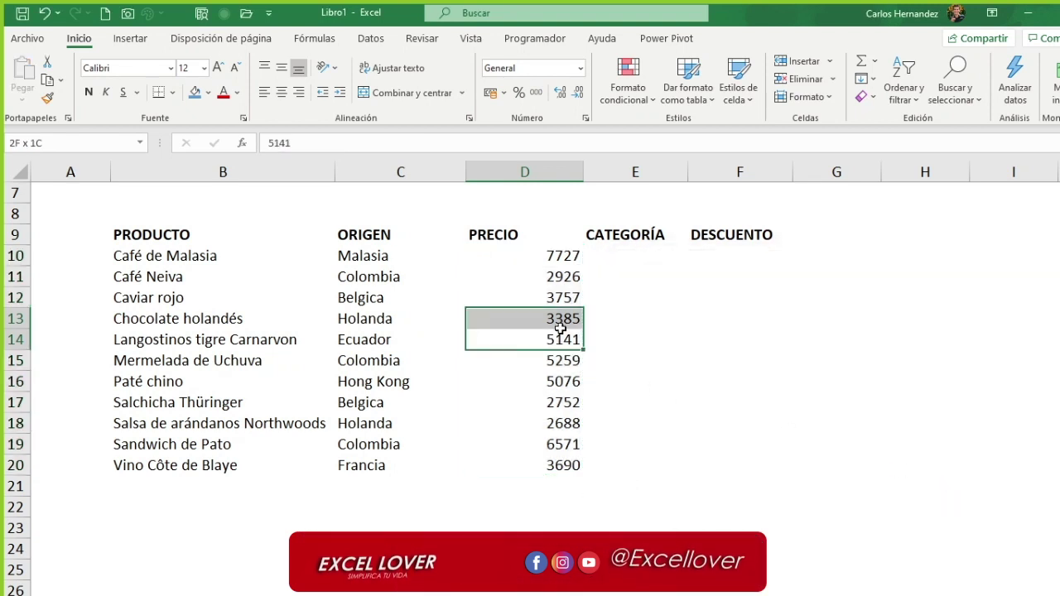
# Step: Format D10:D20 as Número with thousands separator and 0 decimals, and autofit column D
pyautogui.press('Down')
pyautogui.press('Up')
pyautogui.press('Up')
pyautogui.press('Up')
pyautogui.press('Up')
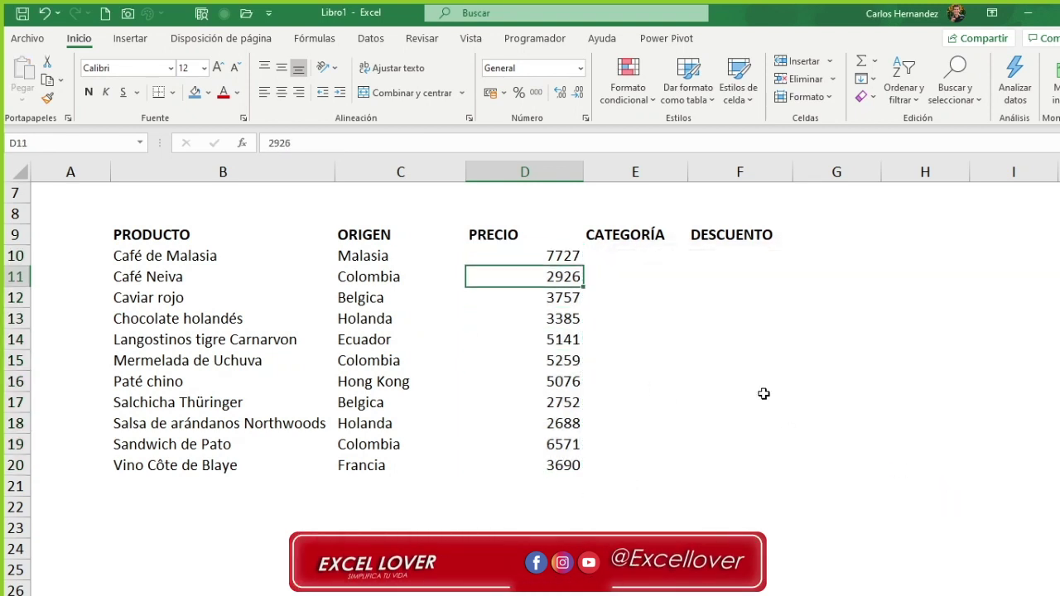
pyautogui.press('Down')
pyautogui.press('Down')
pyautogui.press('Down')
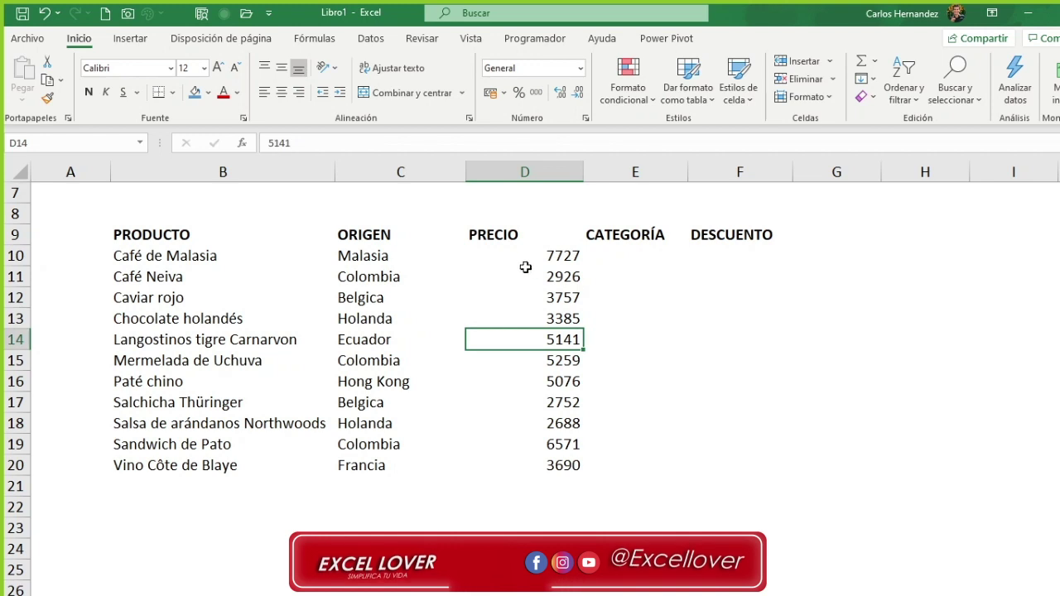
pyautogui.moveTo(525, 255); pyautogui.dragTo(525, 459)
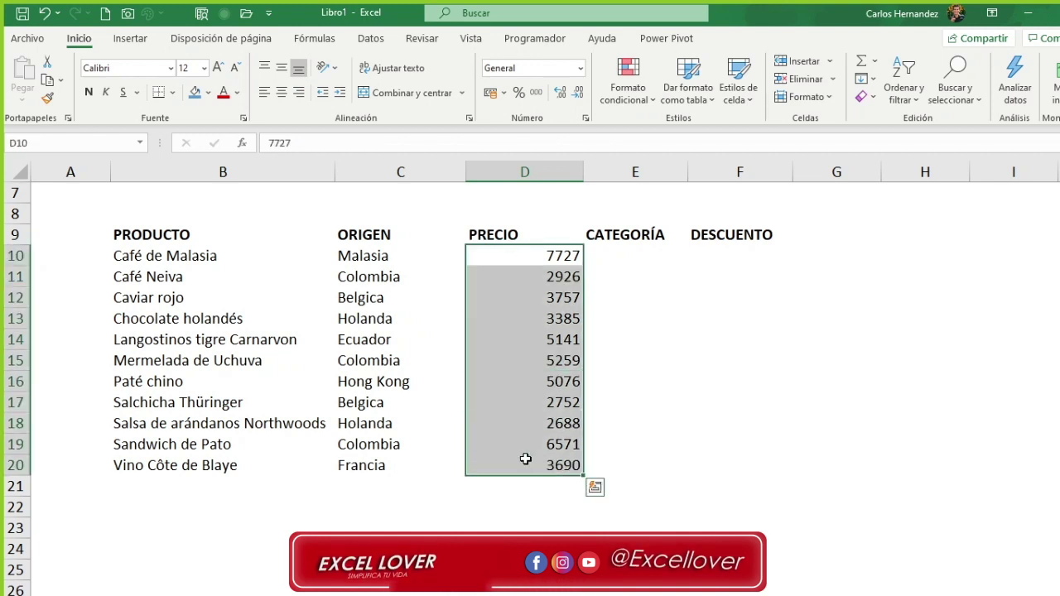
pyautogui.hotkey('ctrl', '1')
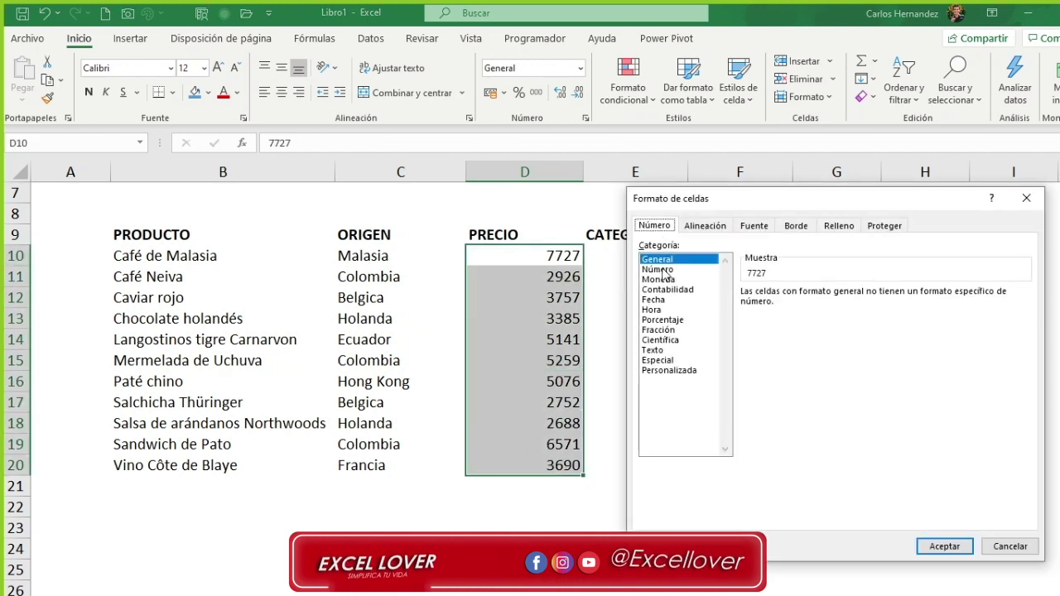
pyautogui.click(658, 270)
pyautogui.click(746, 312)
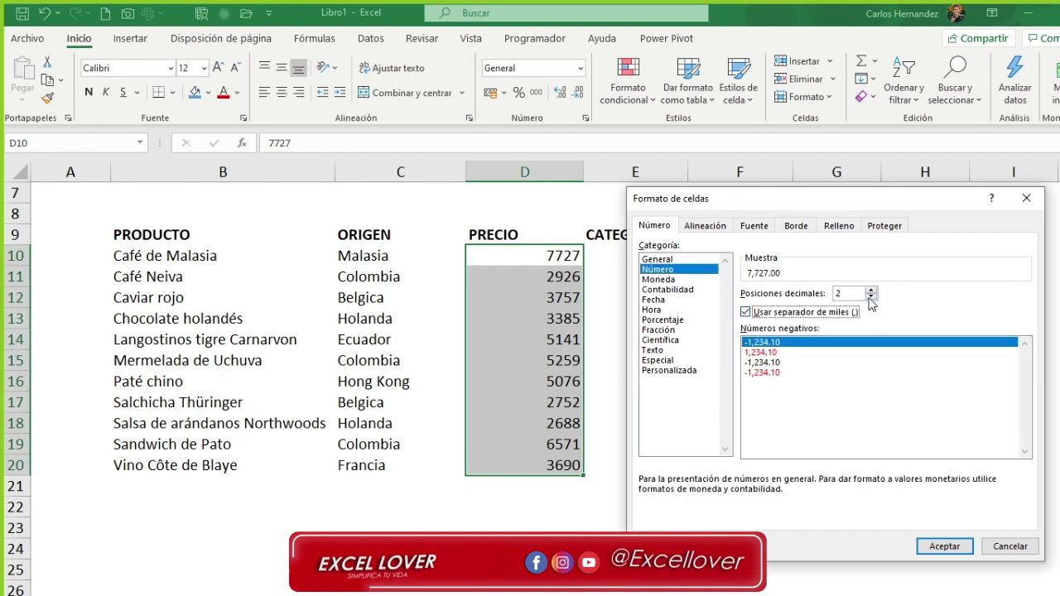
pyautogui.doubleClick(860, 292)
pyautogui.write('0')
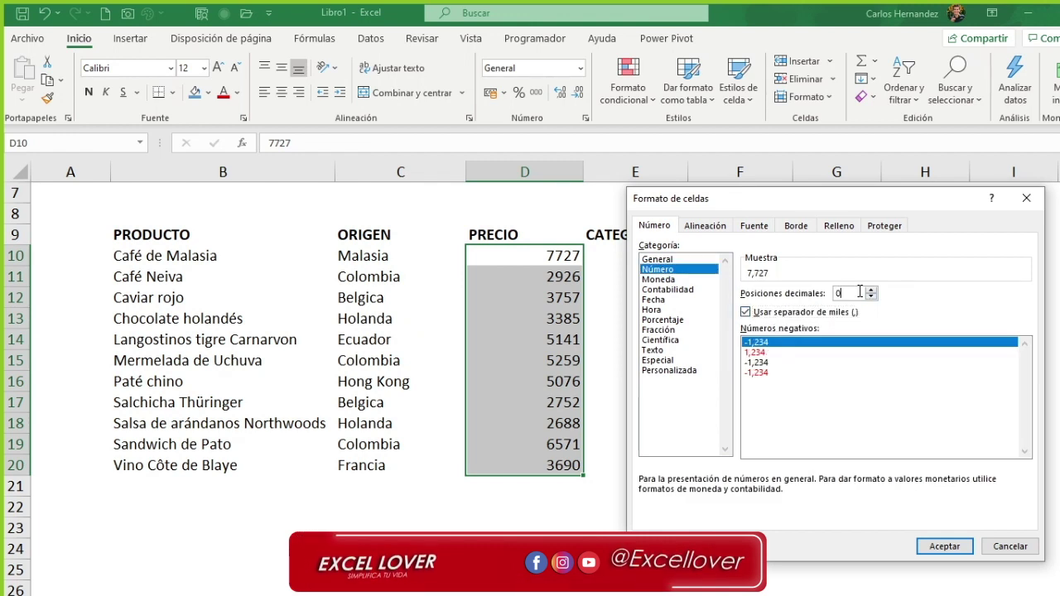
pyautogui.click(945, 547)
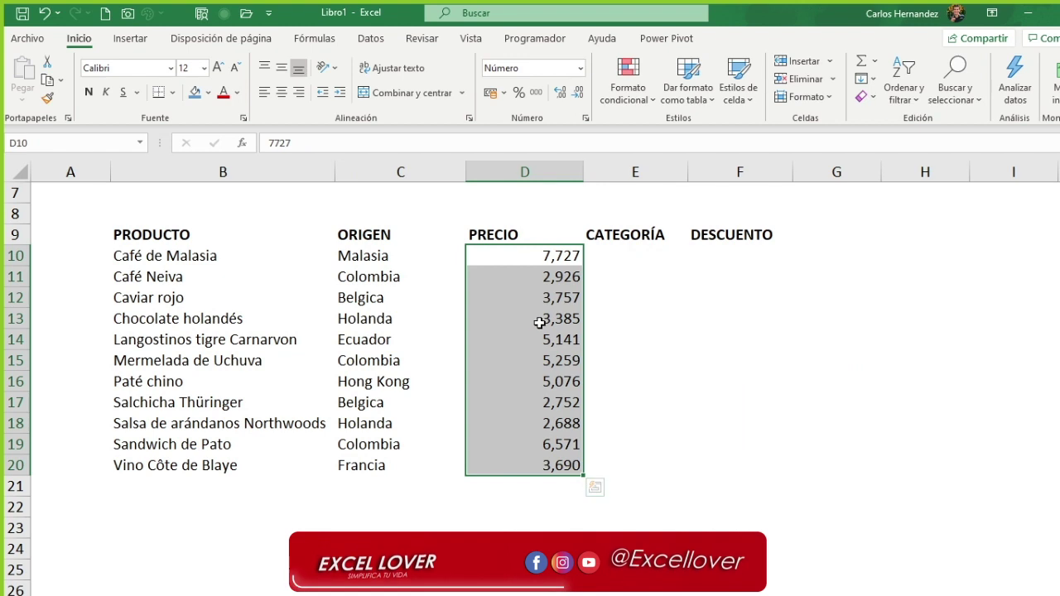
pyautogui.doubleClick(583, 171)
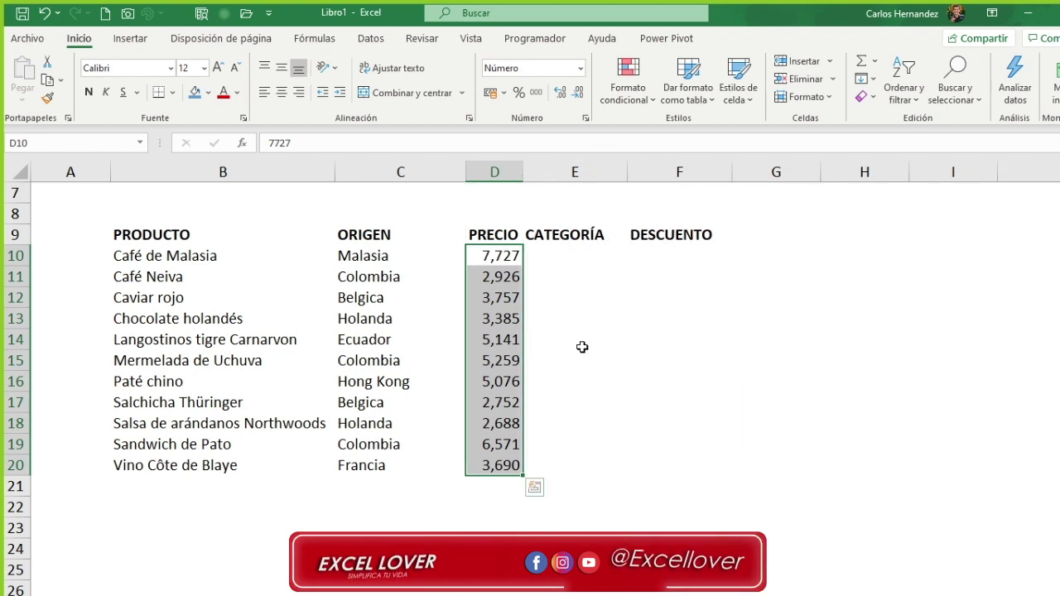
pyautogui.click(577, 346)
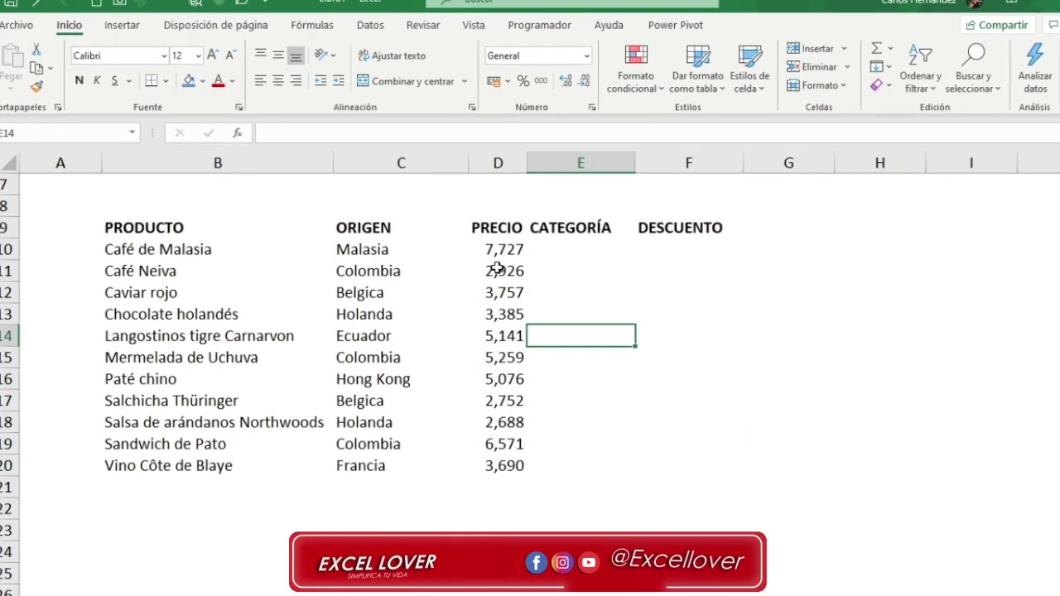
# Step: Point out Café Neiva's price and the Malasia origin, then select empty cells E10:E20
pyautogui.click(494, 274)
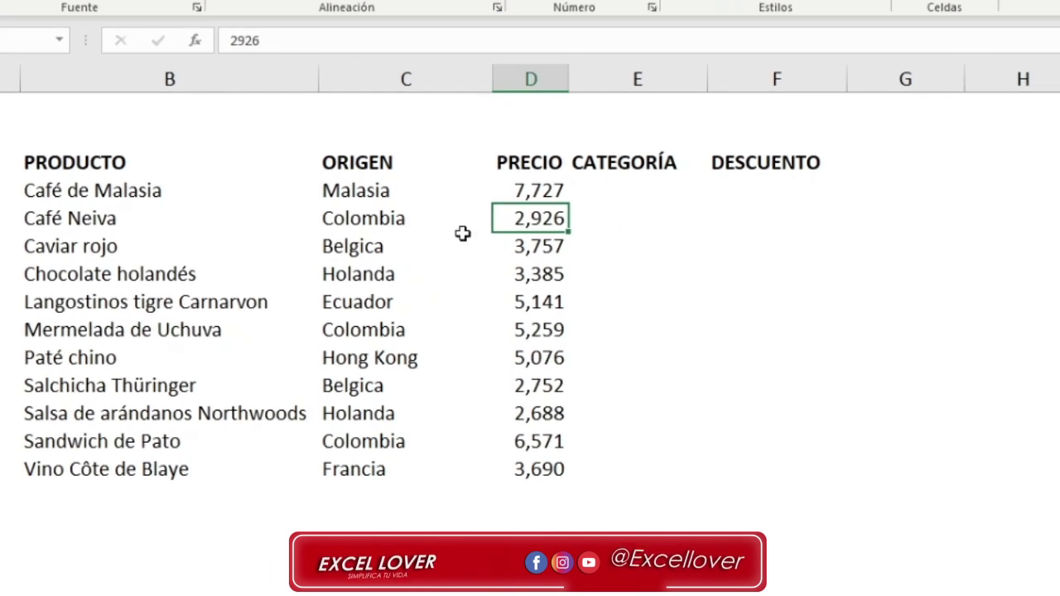
pyautogui.click(367, 191)
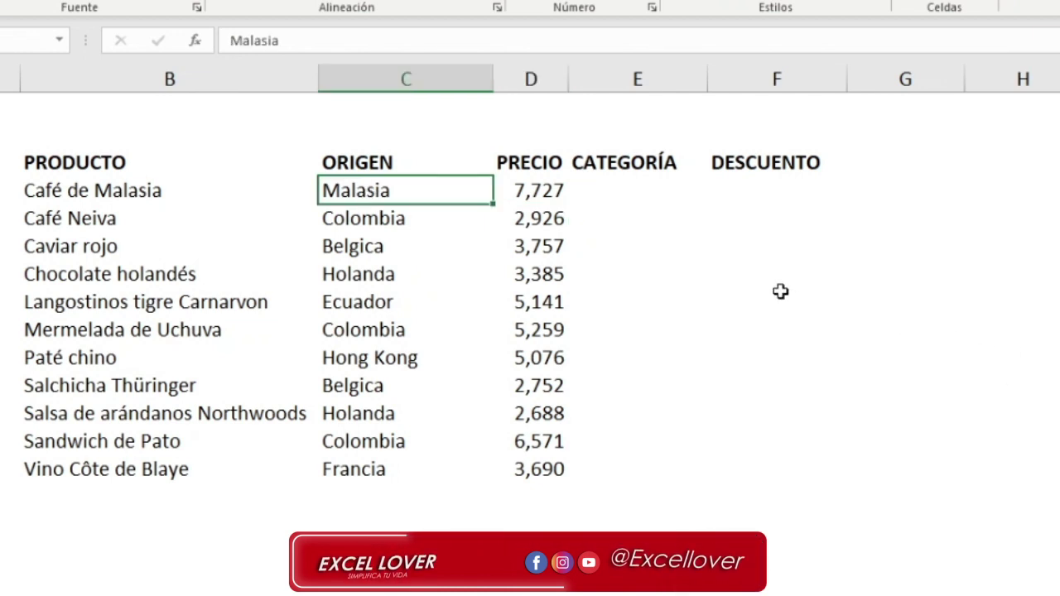
pyautogui.moveTo(632, 191); pyautogui.dragTo(637, 464)
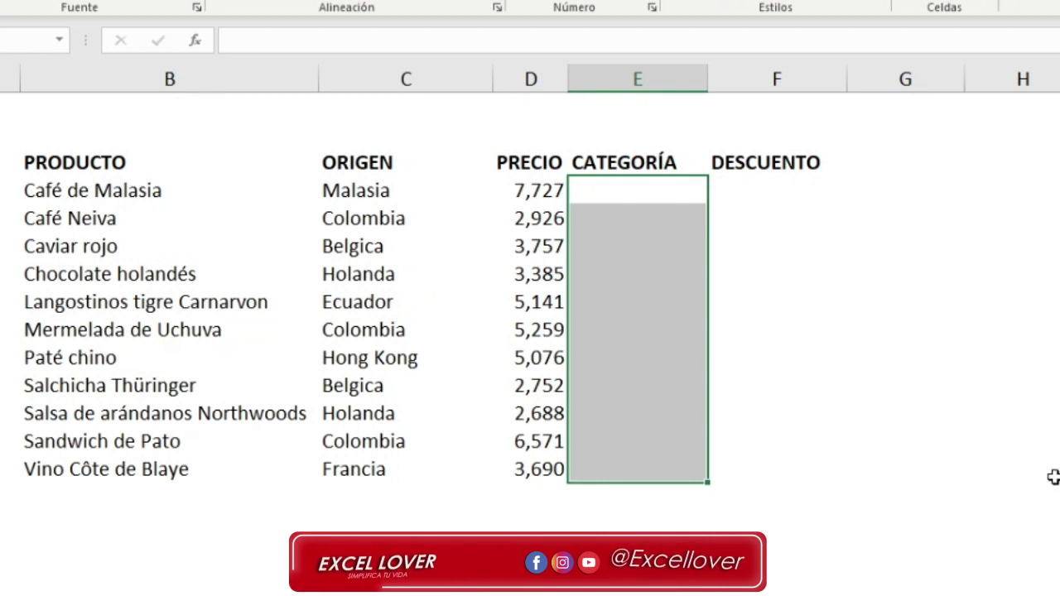
# Step: Start the CATEGORÍA formula in E10 by typing =SI(
pyautogui.write('=')
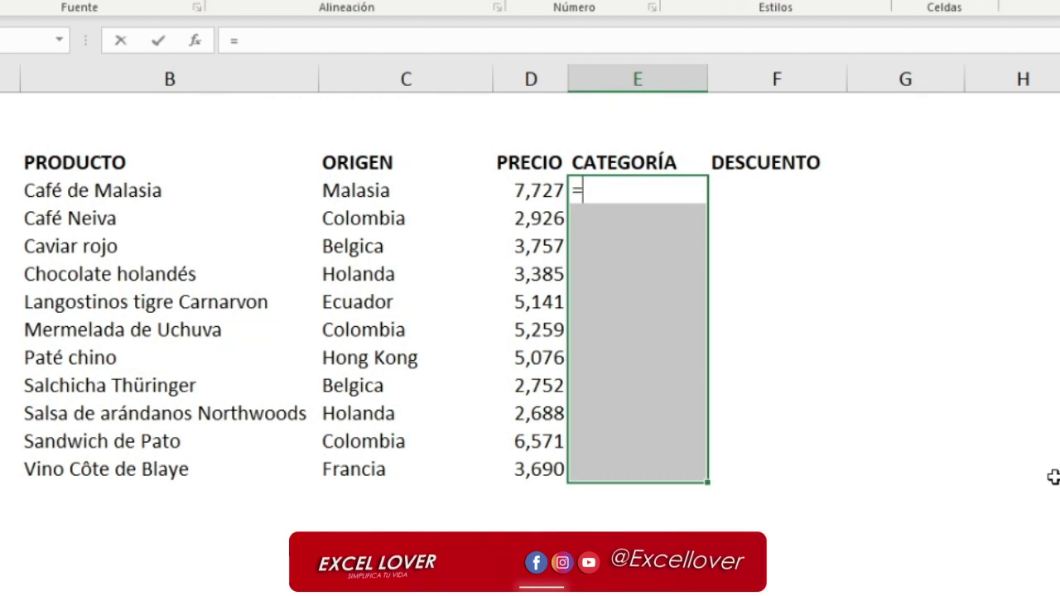
pyautogui.write('SI')
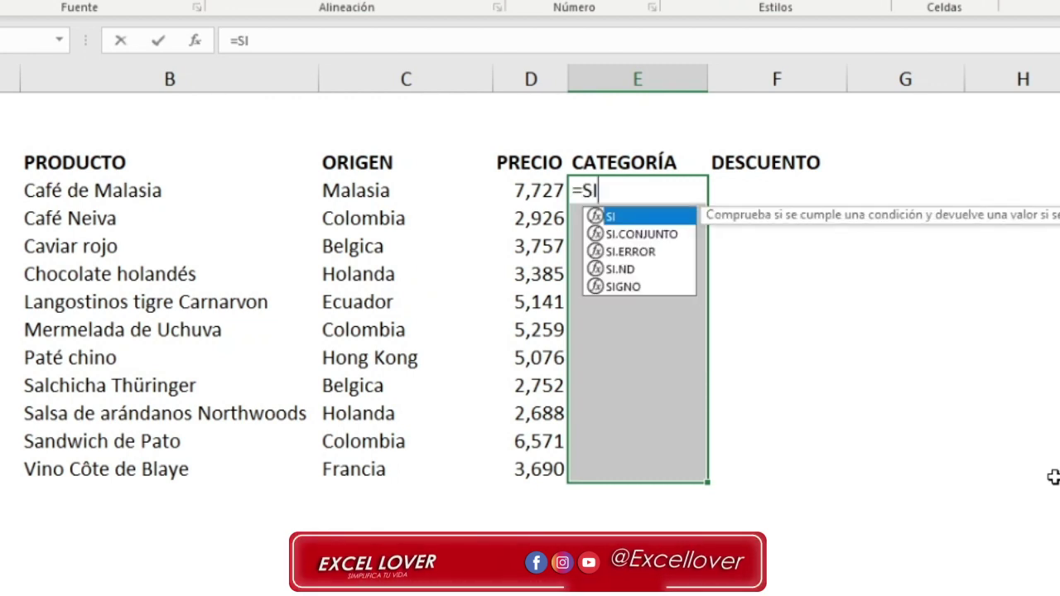
pyautogui.write('(')
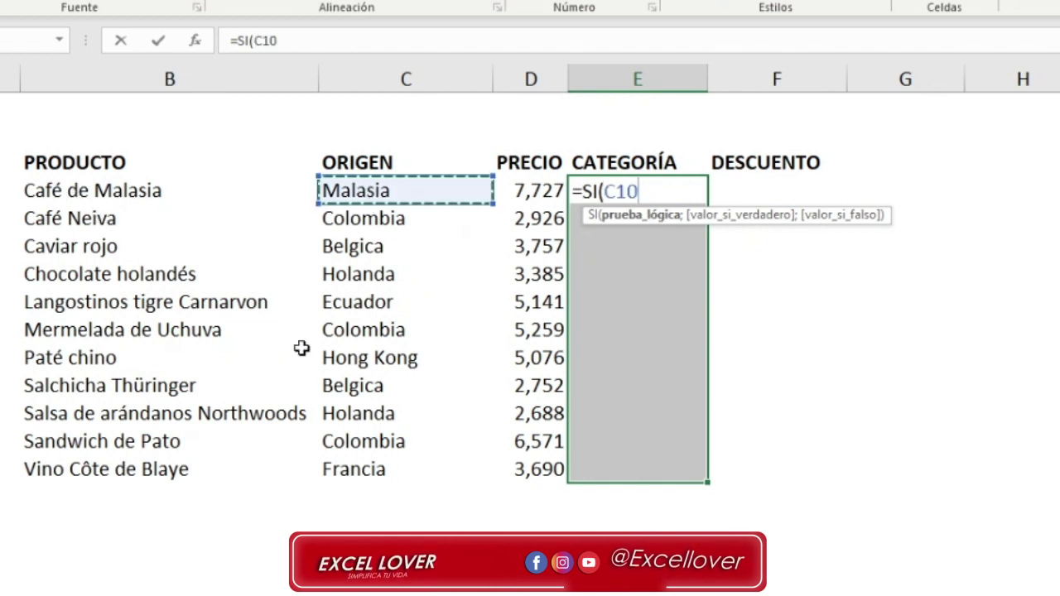
# Step: Complete =SI(C10="COLOMBIA";"Nacional";"Importado") and enter it across E10:E20 at once
pyautogui.write('=')
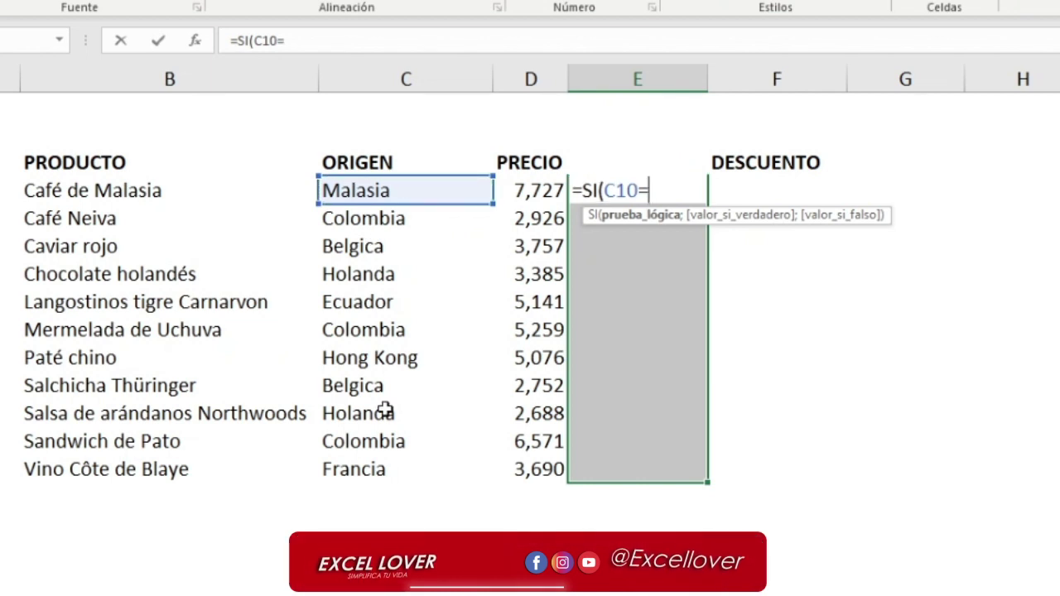
pyautogui.write('"COL')
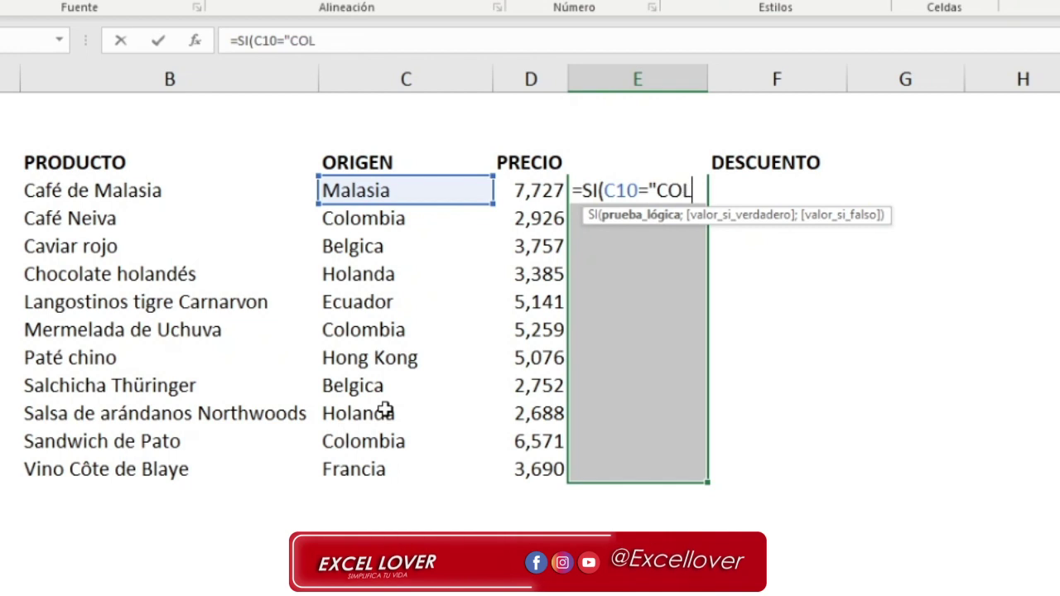
pyautogui.write('OMBIA"')
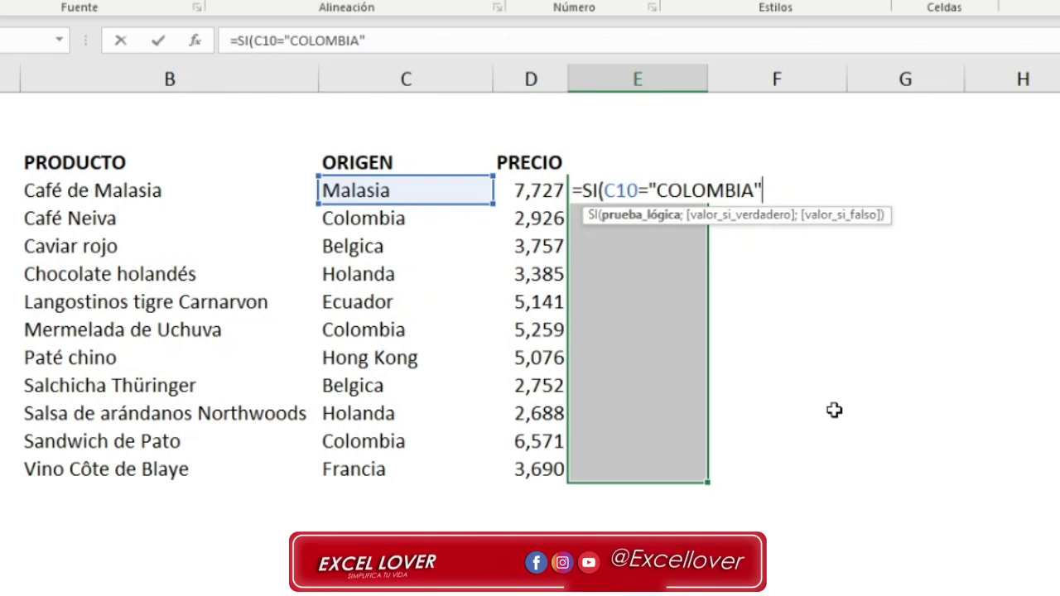
pyautogui.write(';')
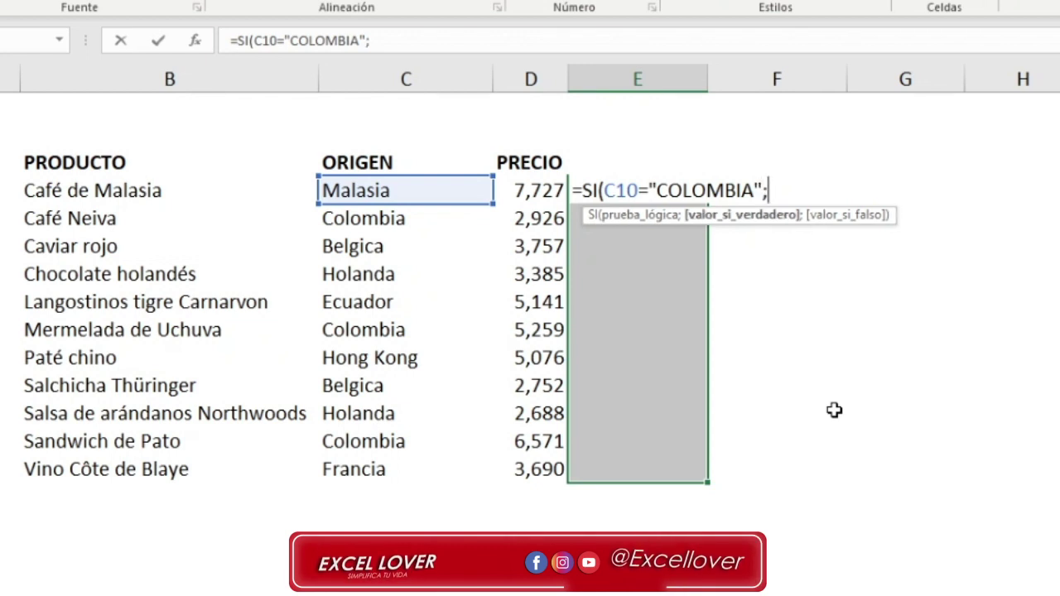
pyautogui.press('BackSpace')
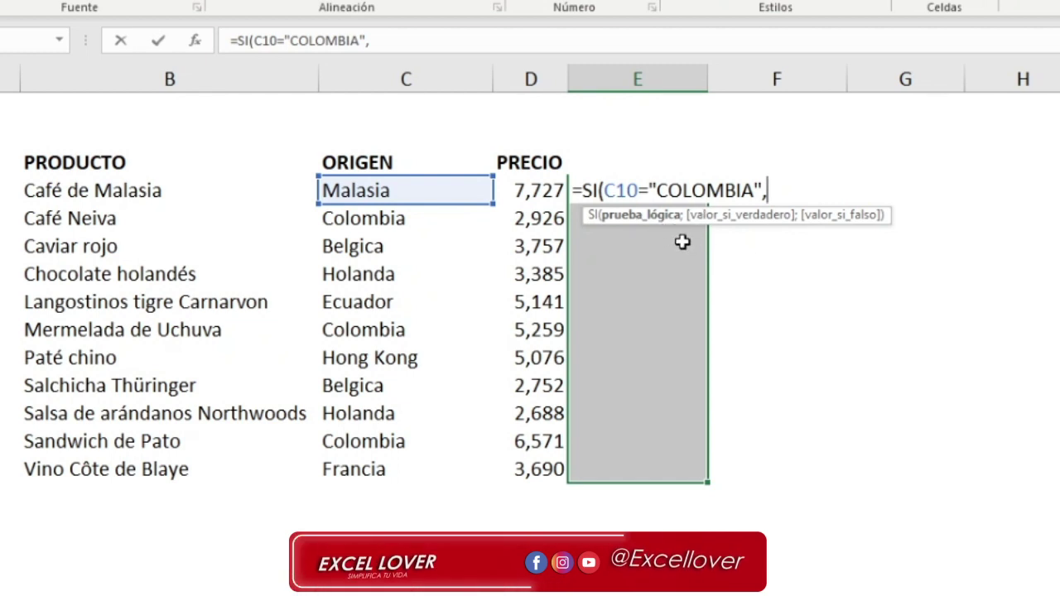
pyautogui.write(';')
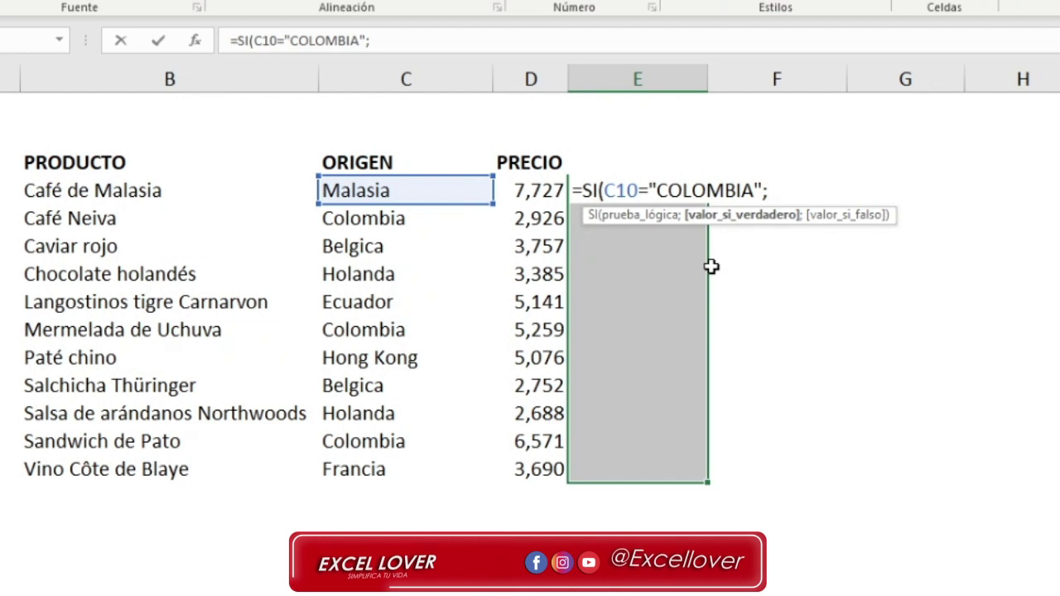
pyautogui.write('"')
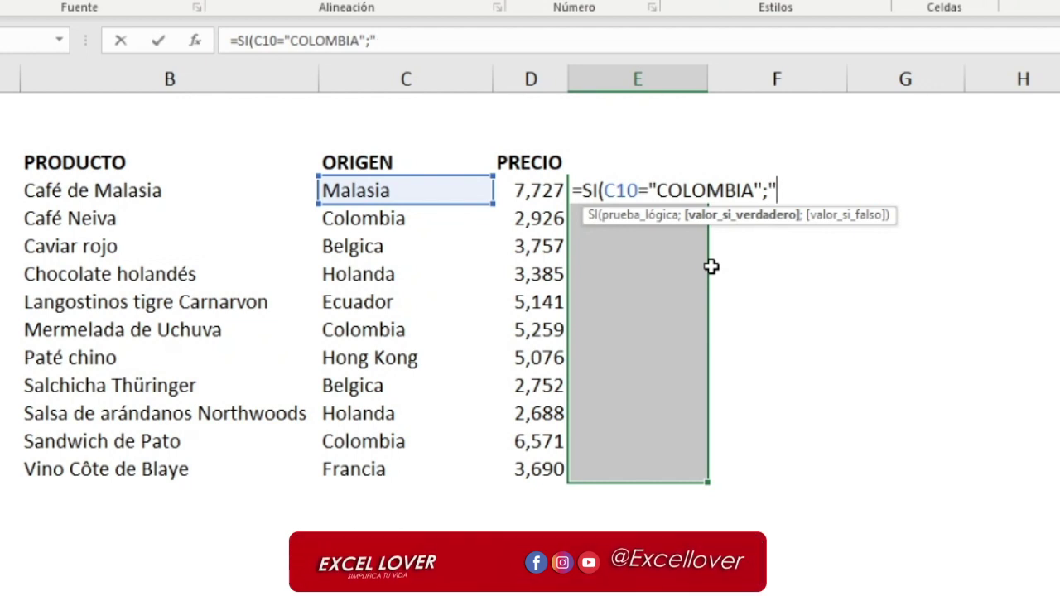
pyautogui.write('Na')
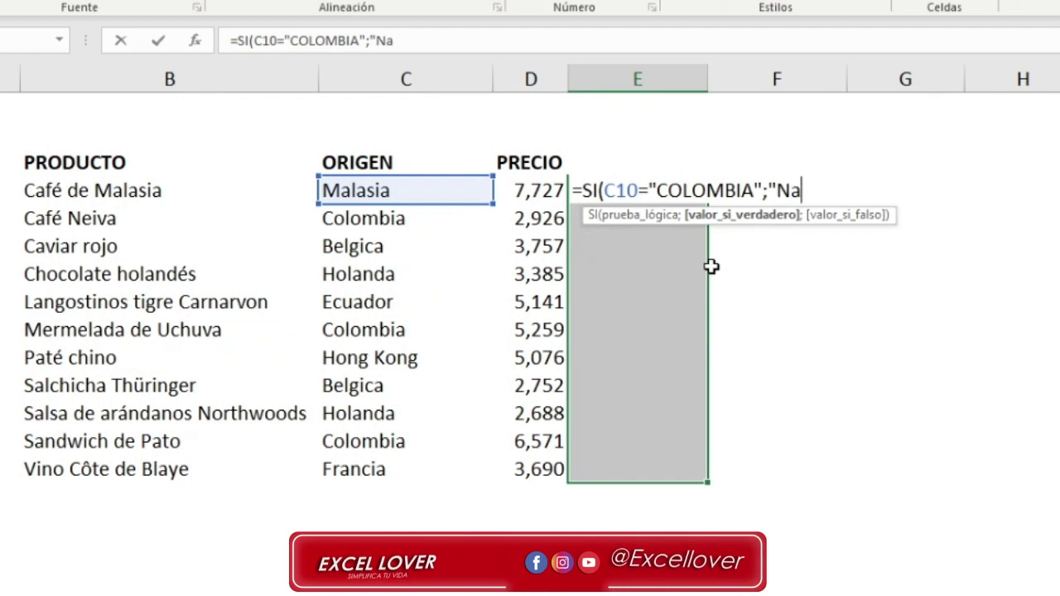
pyautogui.write('cional"')
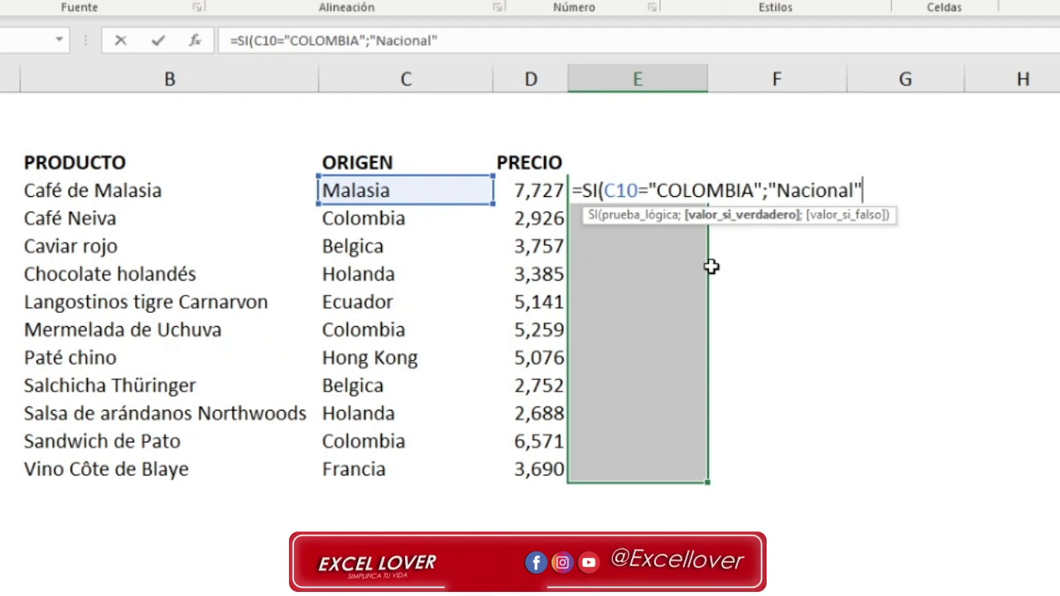
pyautogui.write(';')
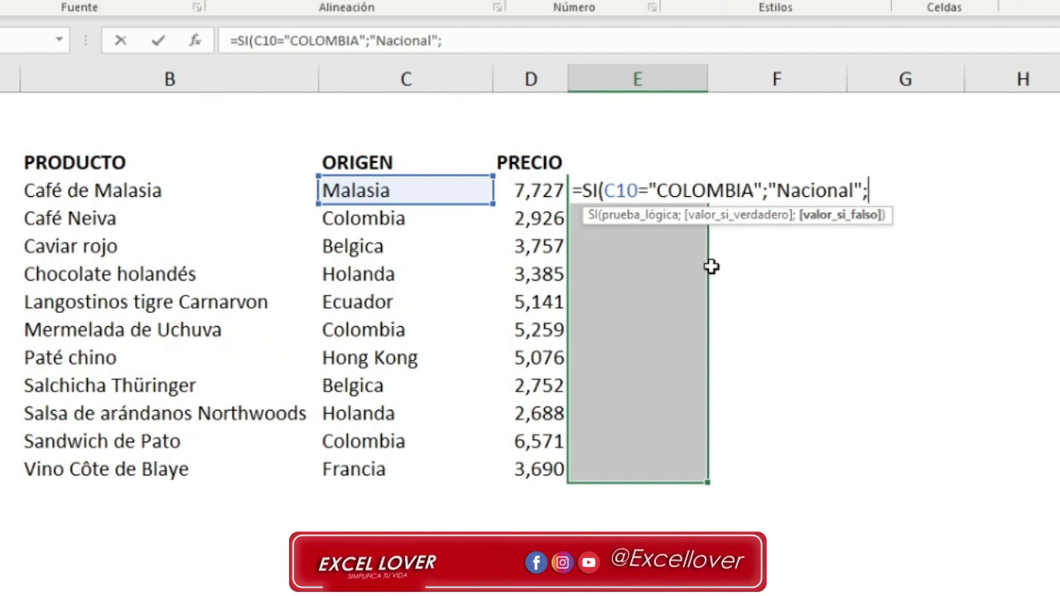
pyautogui.write('"')
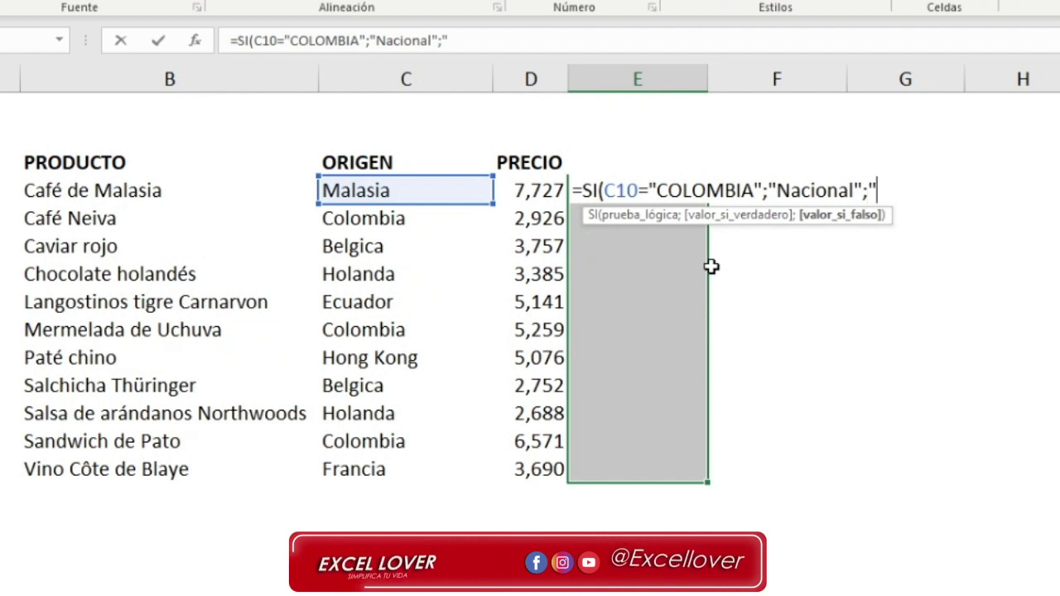
pyautogui.write('Importado')
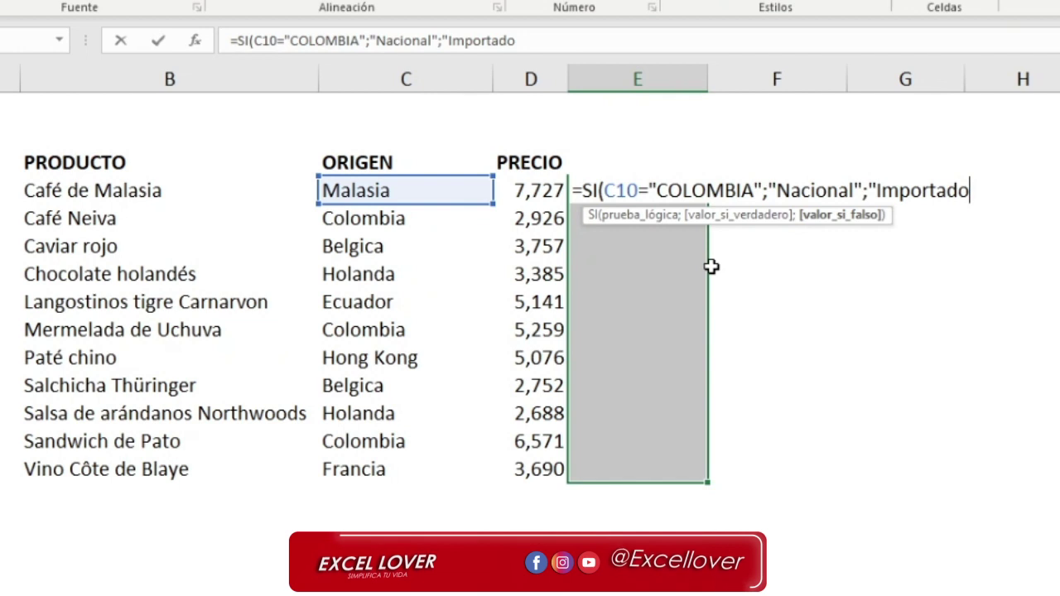
pyautogui.write('")')
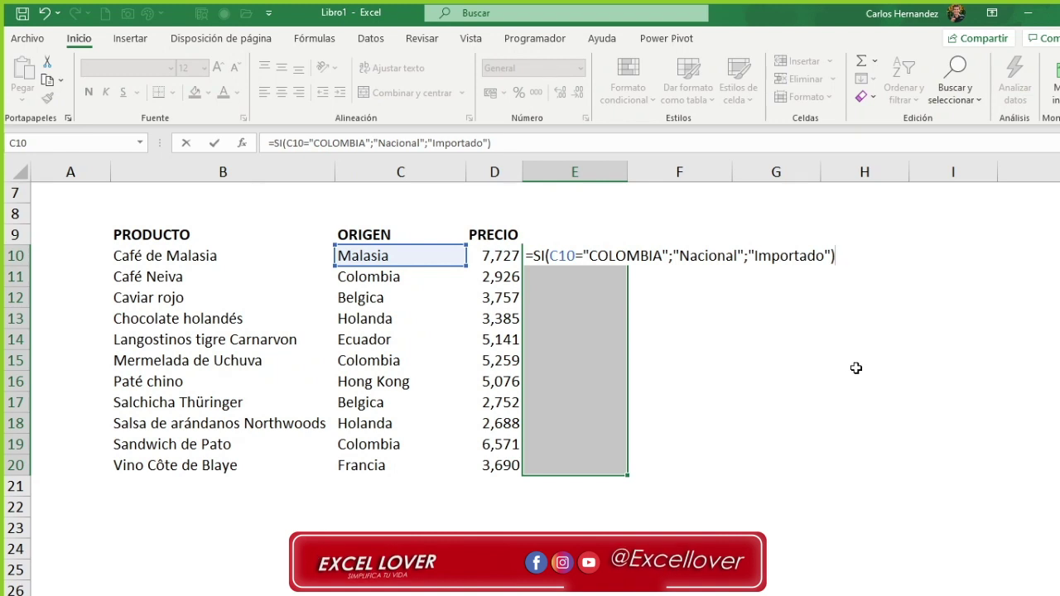
pyautogui.hotkey('ctrl', 'Return')
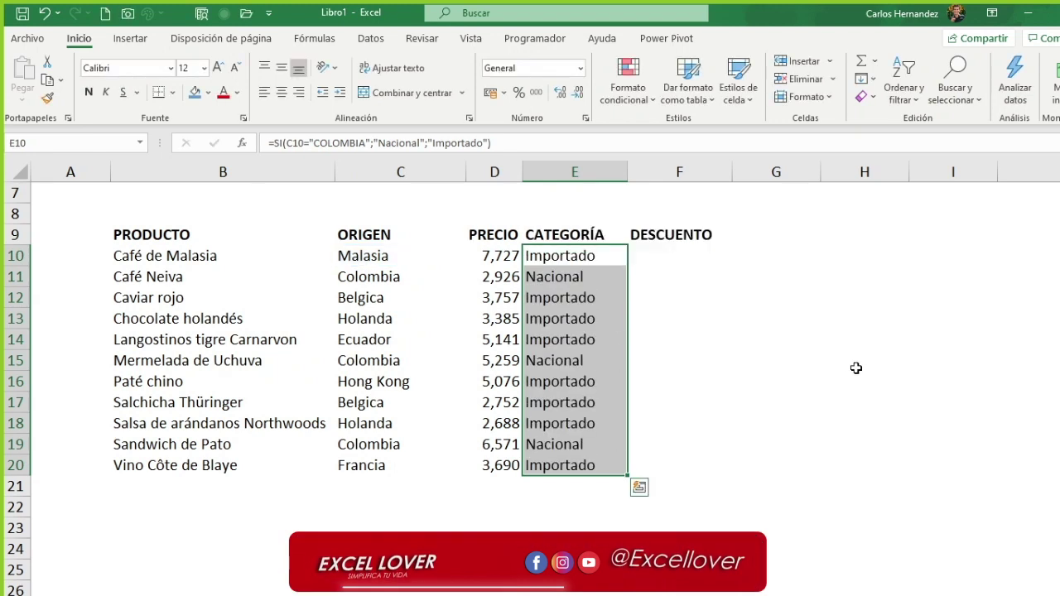
pyautogui.click(572, 256)
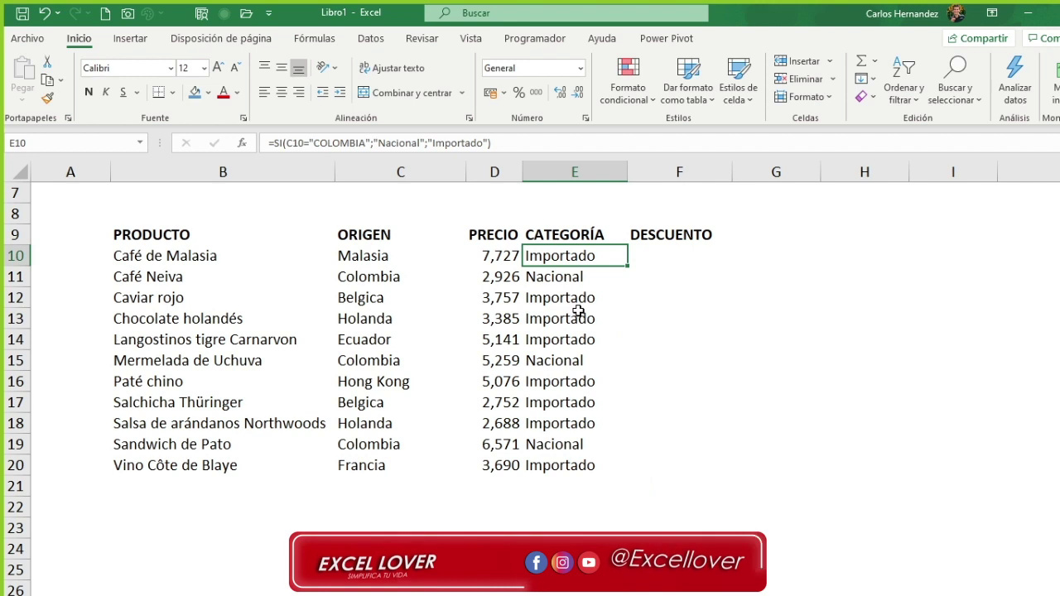
pyautogui.click(391, 276)
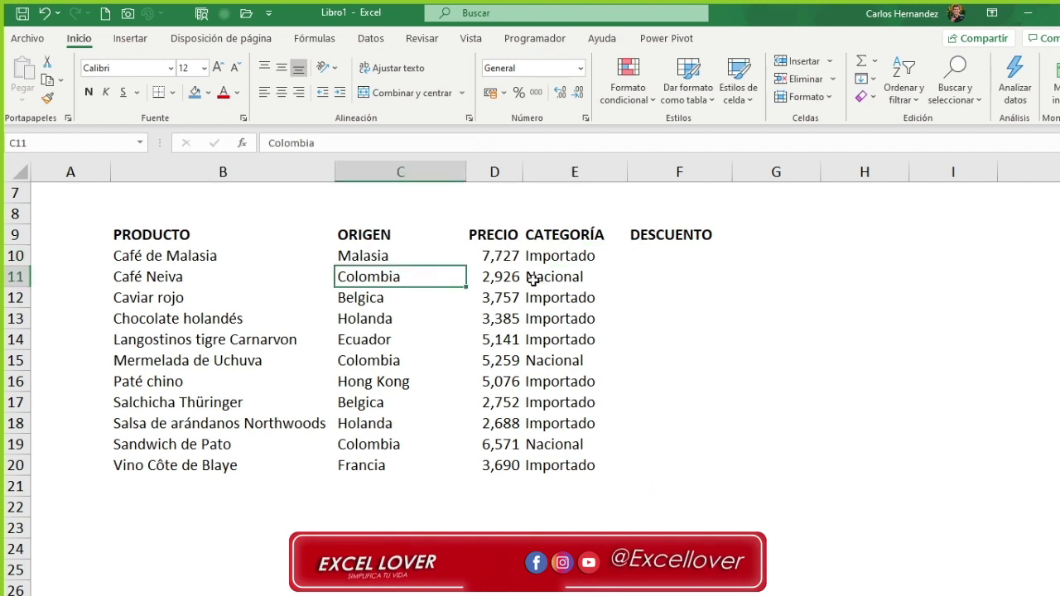
pyautogui.click(563, 277)
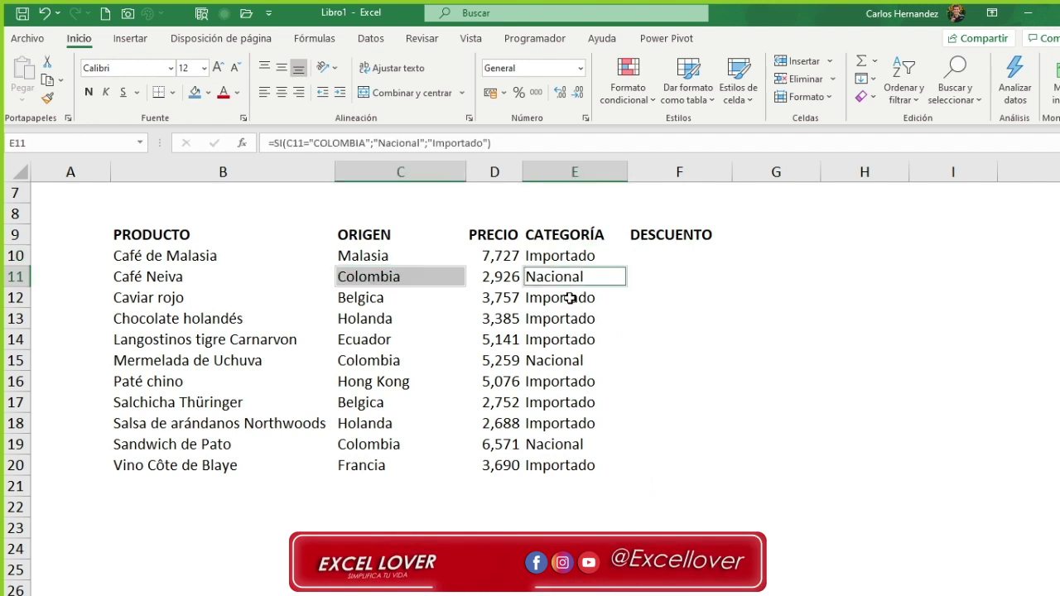
pyautogui.keyDown('ctrl'); pyautogui.click(378, 366); pyautogui.keyUp('ctrl')
pyautogui.keyDown('ctrl'); pyautogui.click(561, 362); pyautogui.keyUp('ctrl')
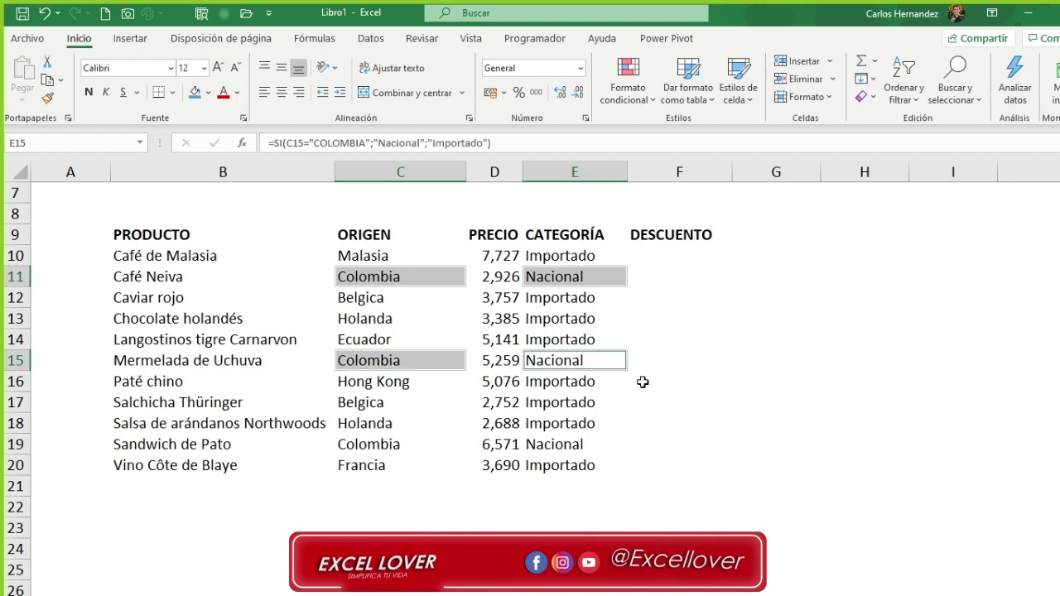
pyautogui.keyDown('ctrl'); pyautogui.click(383, 445); pyautogui.keyUp('ctrl')
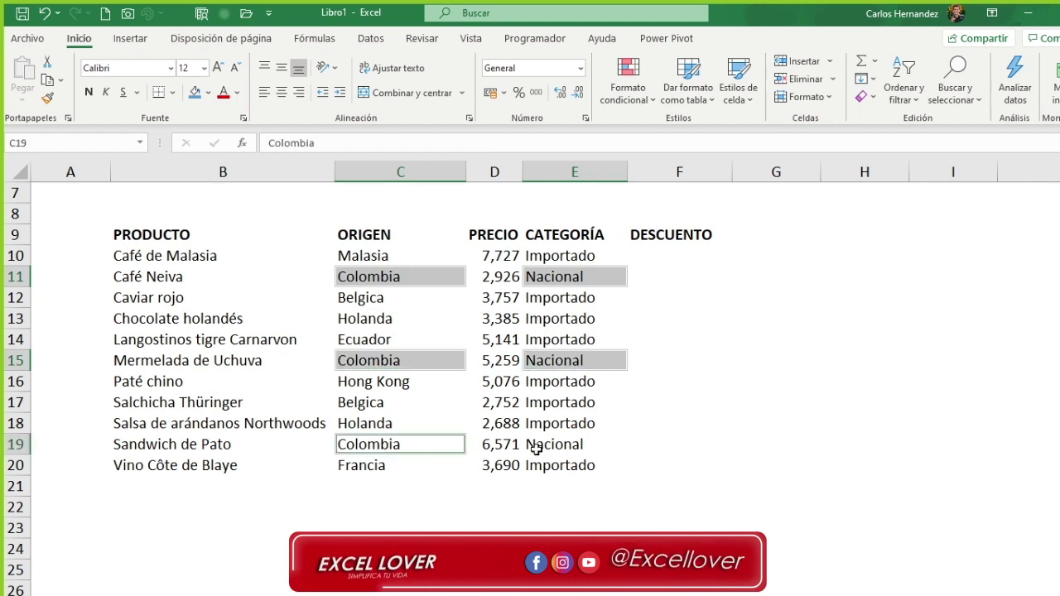
pyautogui.keyDown('ctrl'); pyautogui.click(554, 445); pyautogui.keyUp('ctrl')
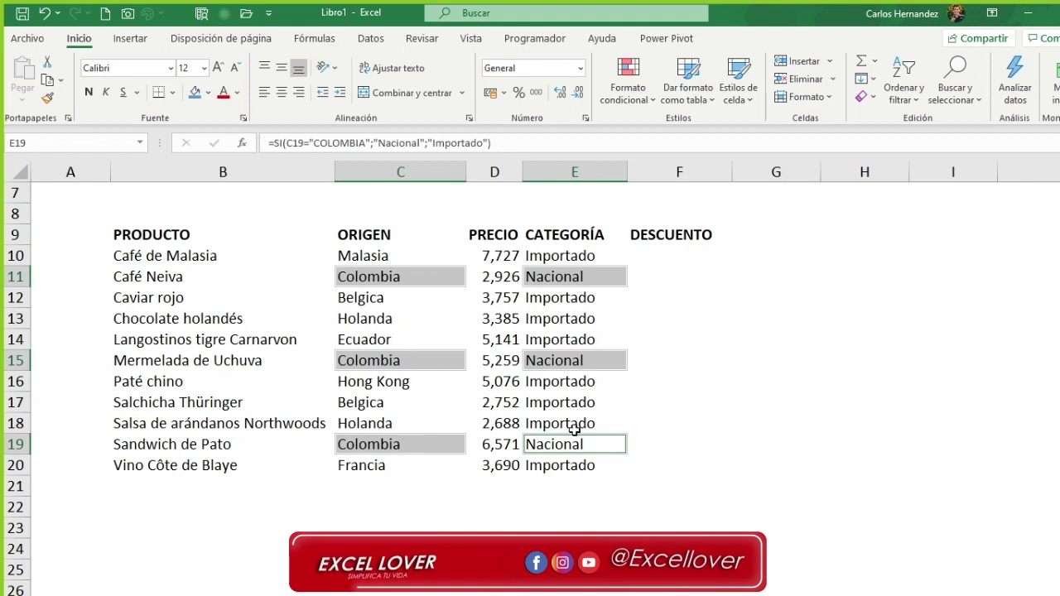
pyautogui.click(578, 315)
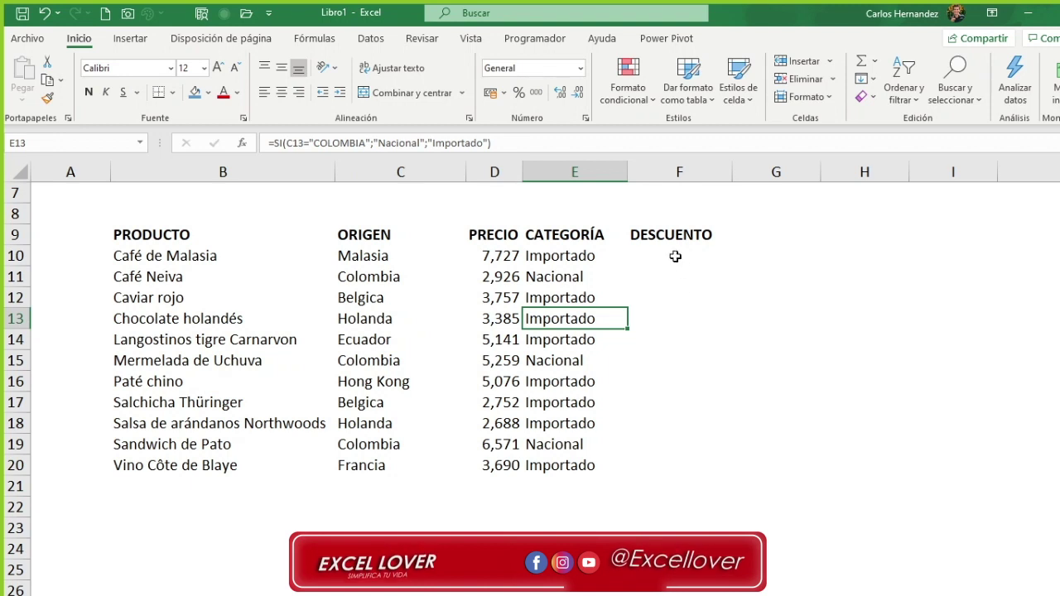
pyautogui.moveTo(673, 254); pyautogui.dragTo(682, 470)
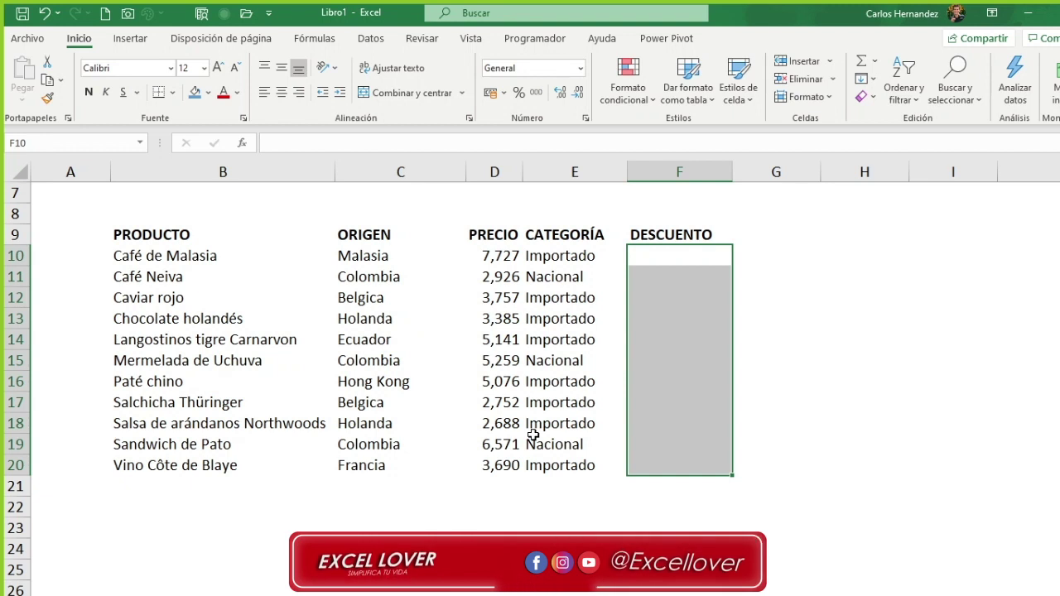
# Step: Select DESCUENTO cells F10:F20 and begin an SI formula from the autocomplete suggestion
pyautogui.write('=si')
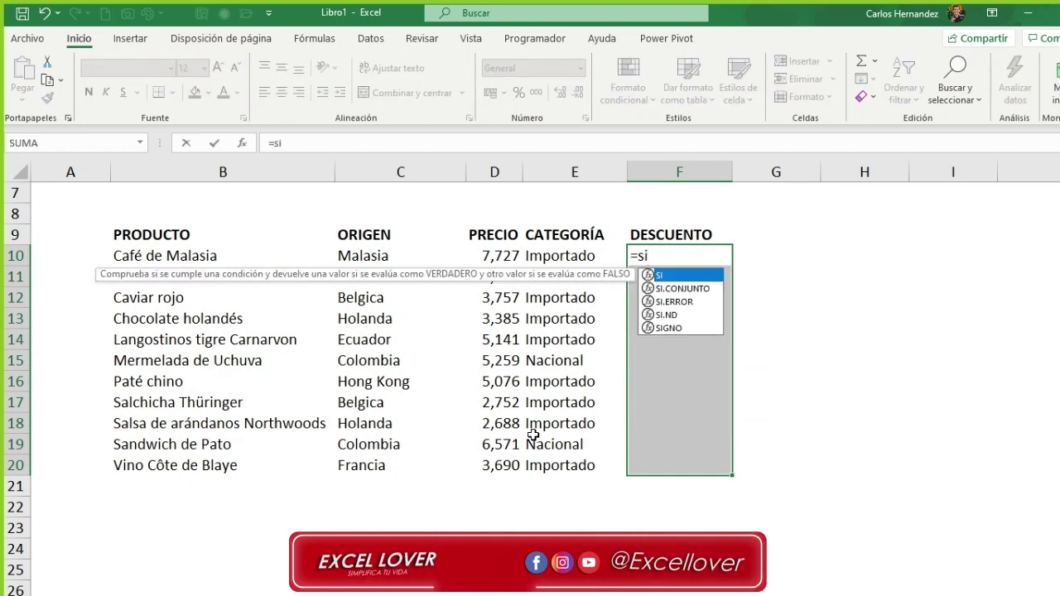
pyautogui.press('Tab')
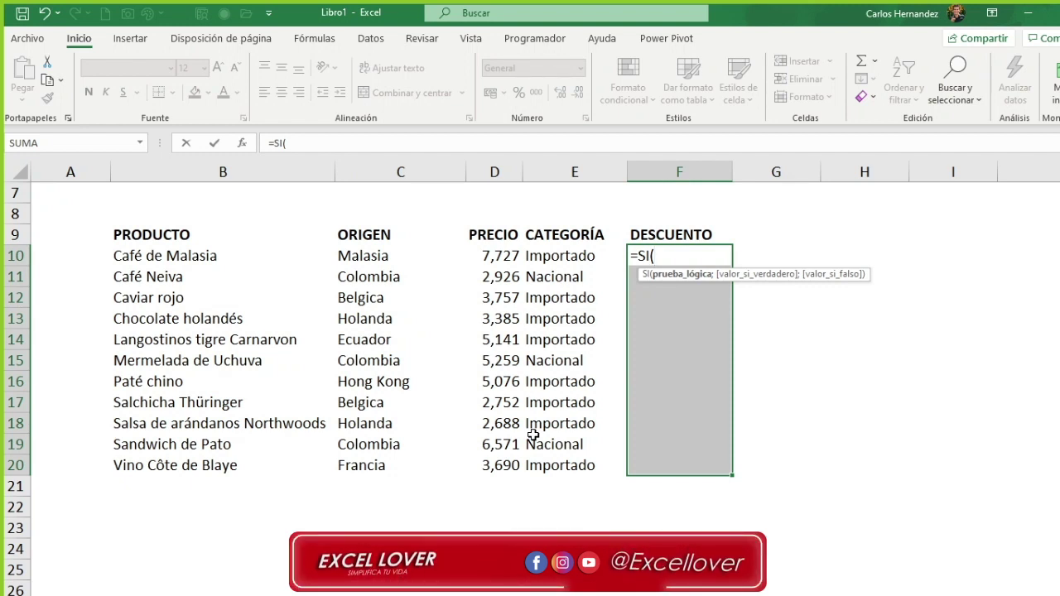
pyautogui.press('BackSpace')
pyautogui.press('BackSpace')
pyautogui.press('BackSpace')
pyautogui.press('BackSpace')
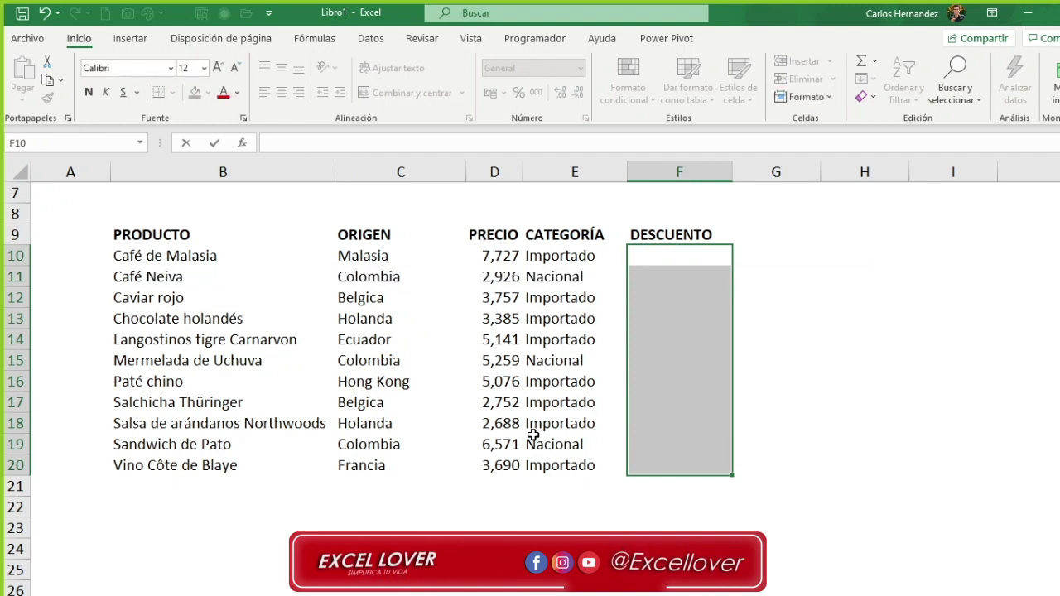
pyautogui.click(831, 404)
pyautogui.moveTo(676, 263); pyautogui.dragTo(667, 464)
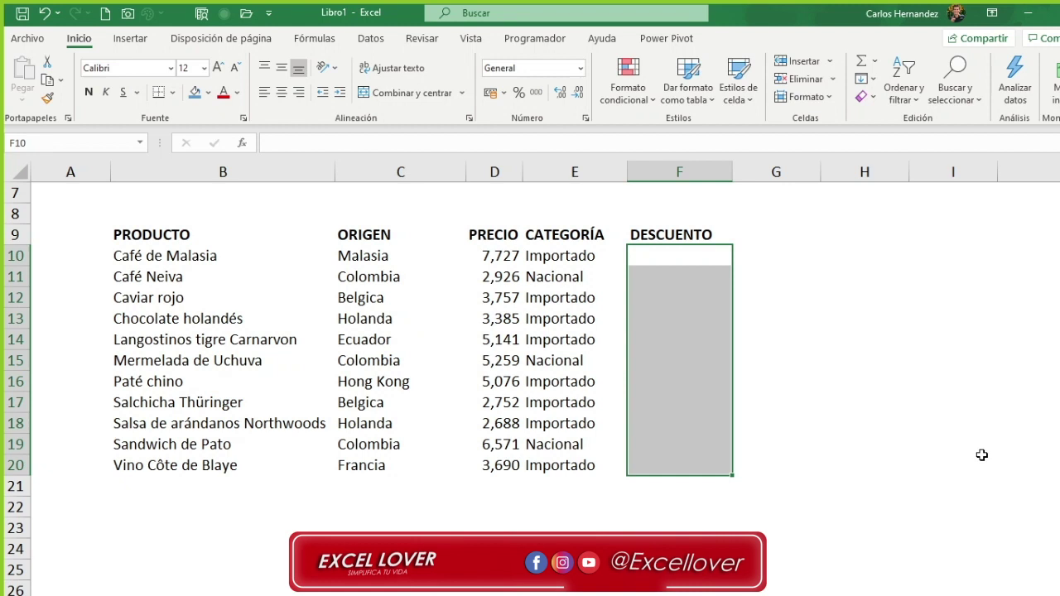
pyautogui.write('=si')
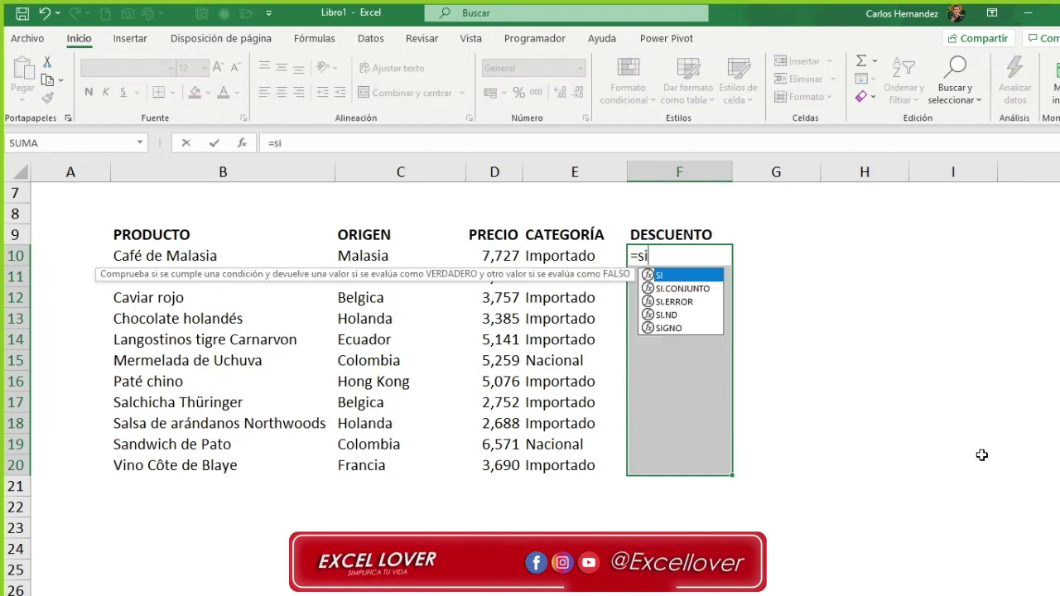
pyautogui.press('Tab')
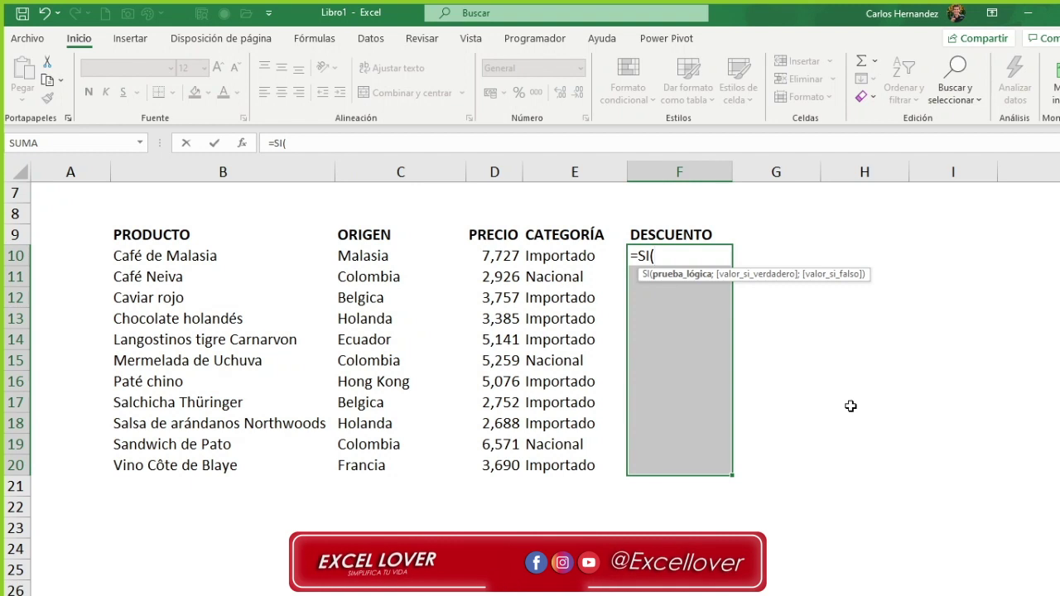
# Step: Fill the SI Function Arguments with test D10<5000, true value 5% and false value 10%
pyautogui.hotkey('ctrl', 'a')
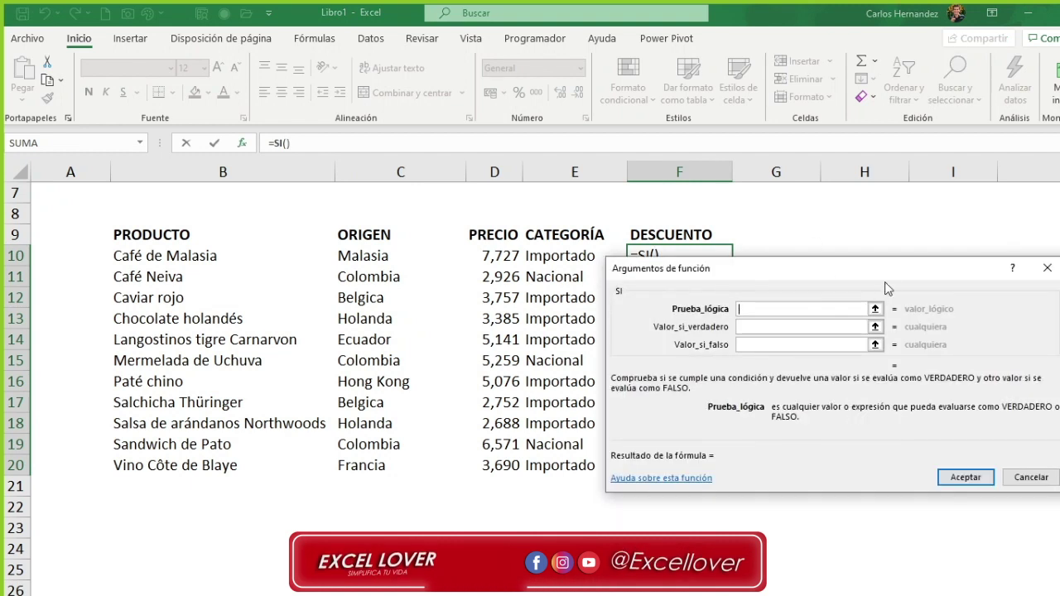
pyautogui.moveTo(883, 286); pyautogui.dragTo(440, 261)
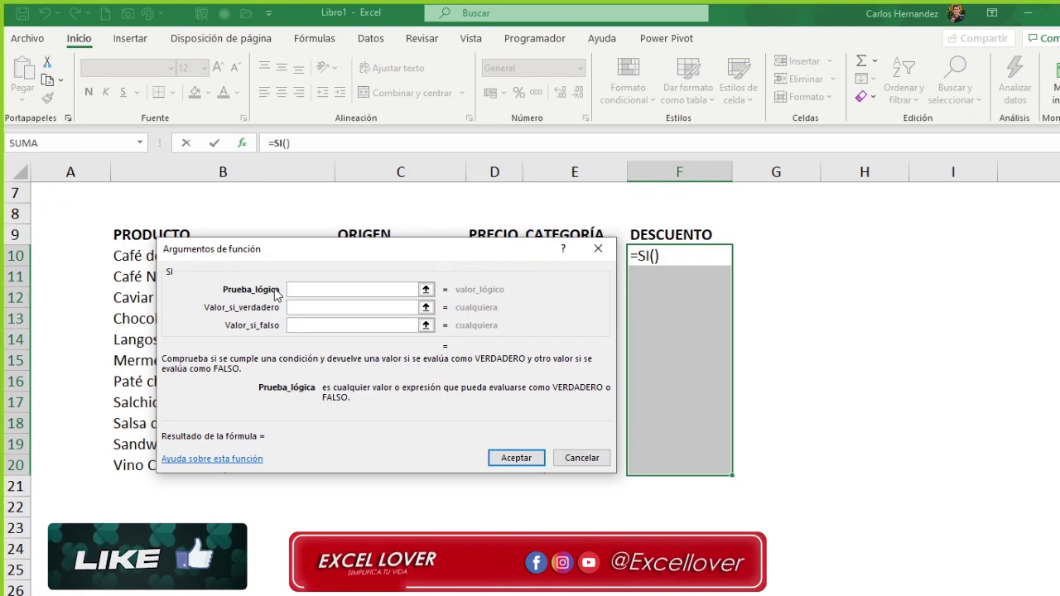
pyautogui.moveTo(407, 262)
pyautogui.mouseDown()
pyautogui.moveTo(648, 345)
pyautogui.moveTo(841, 281)
pyautogui.mouseUp()
pyautogui.moveTo(870, 266); pyautogui.dragTo(871, 256)
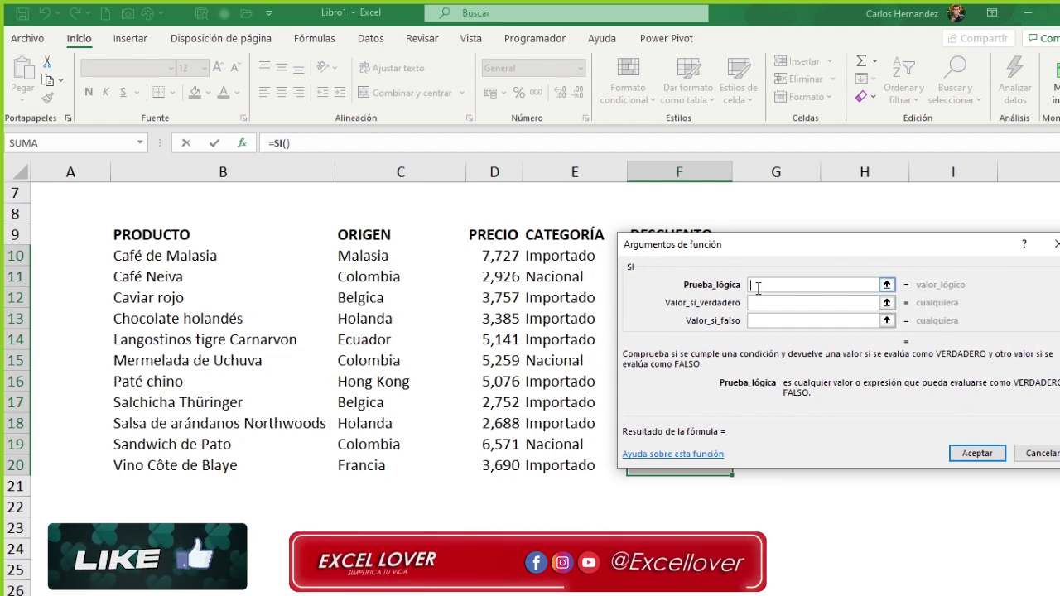
pyautogui.click(497, 256)
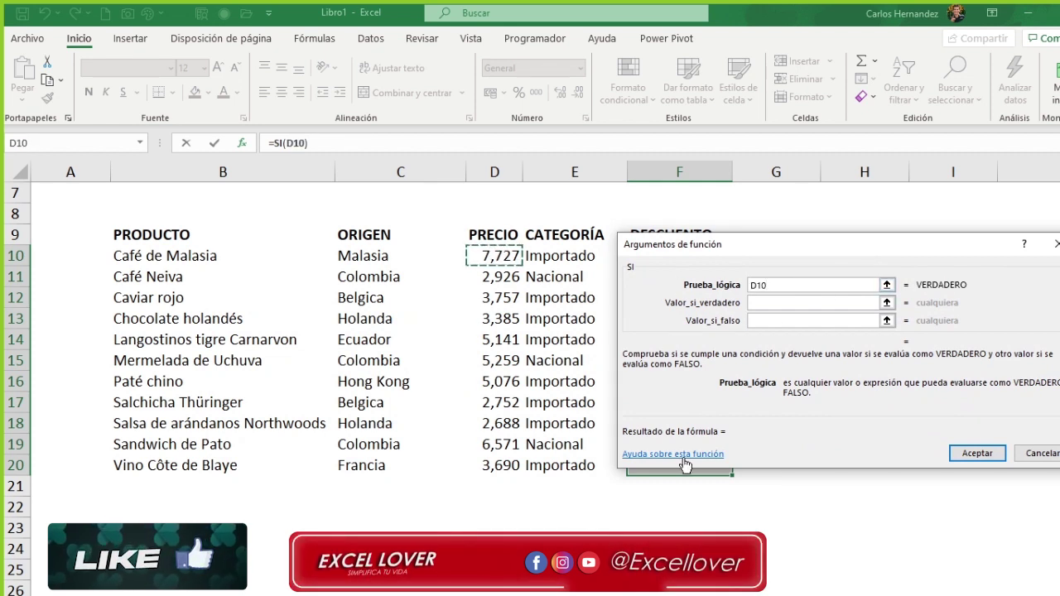
pyautogui.write('<5000')
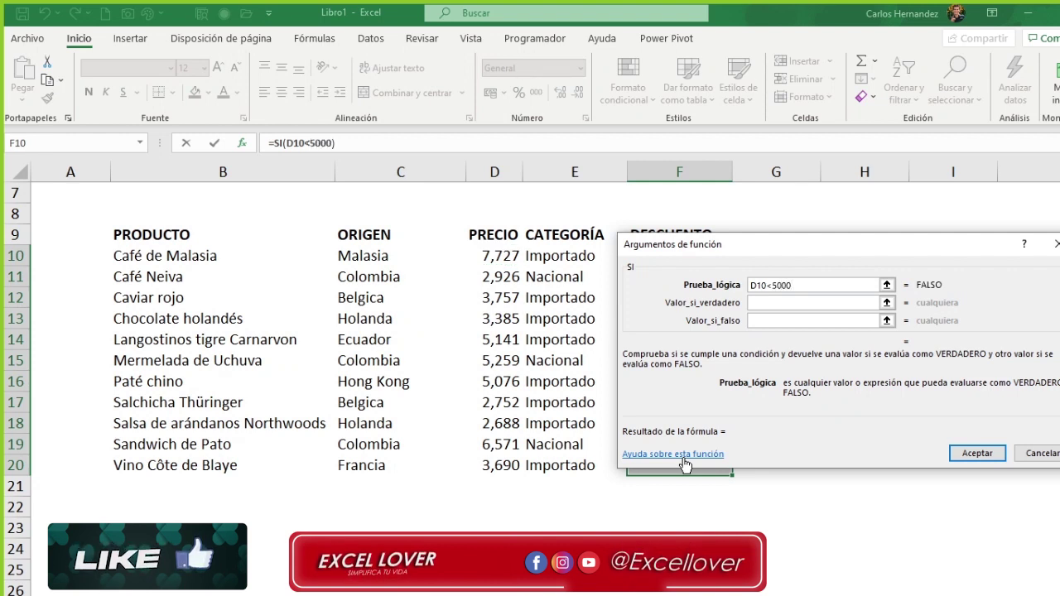
pyautogui.click(778, 302)
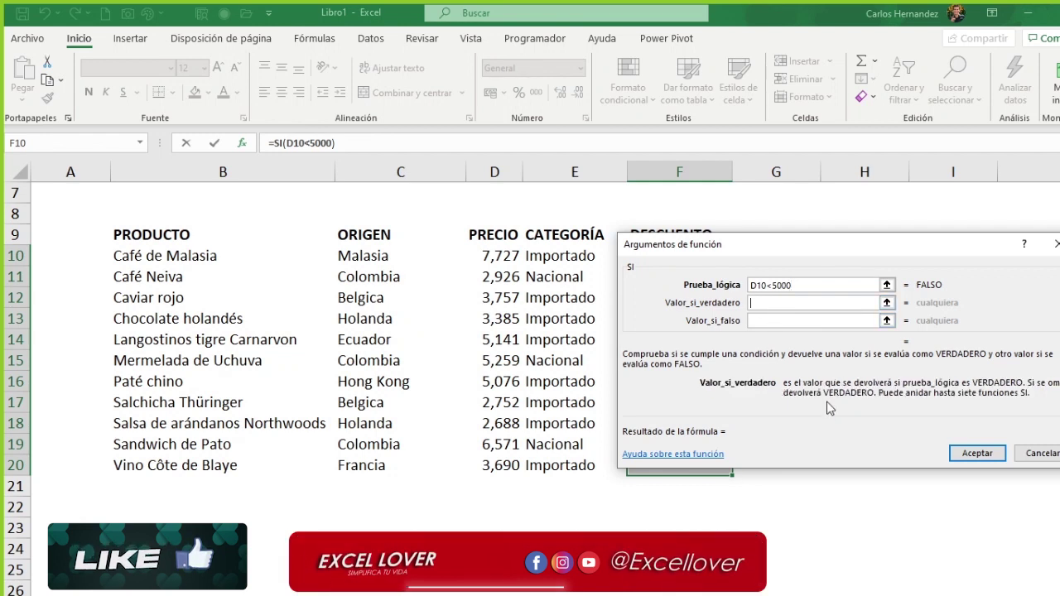
pyautogui.write('5%')
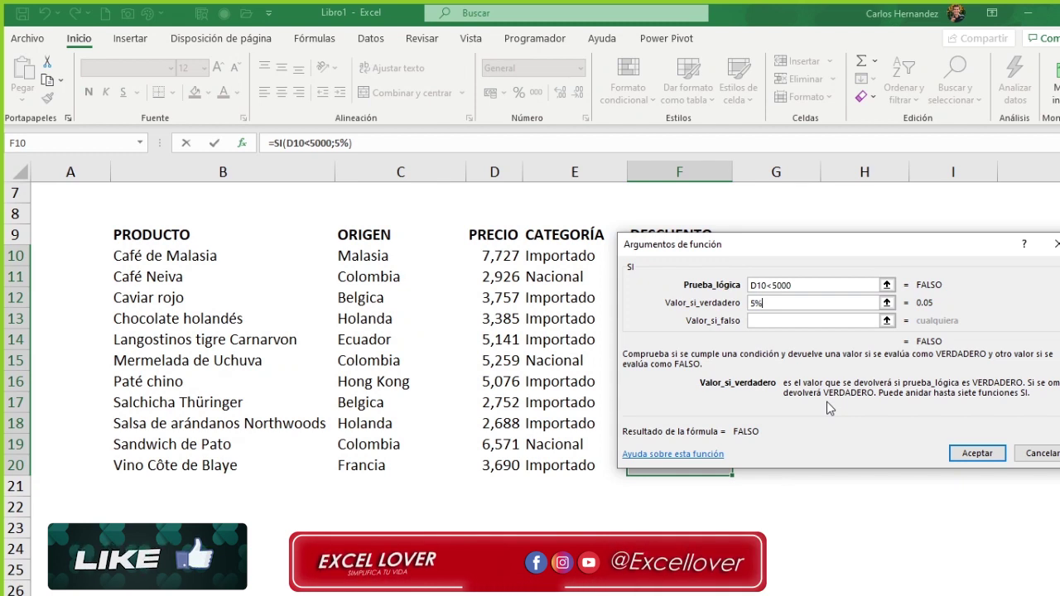
pyautogui.press('Tab')
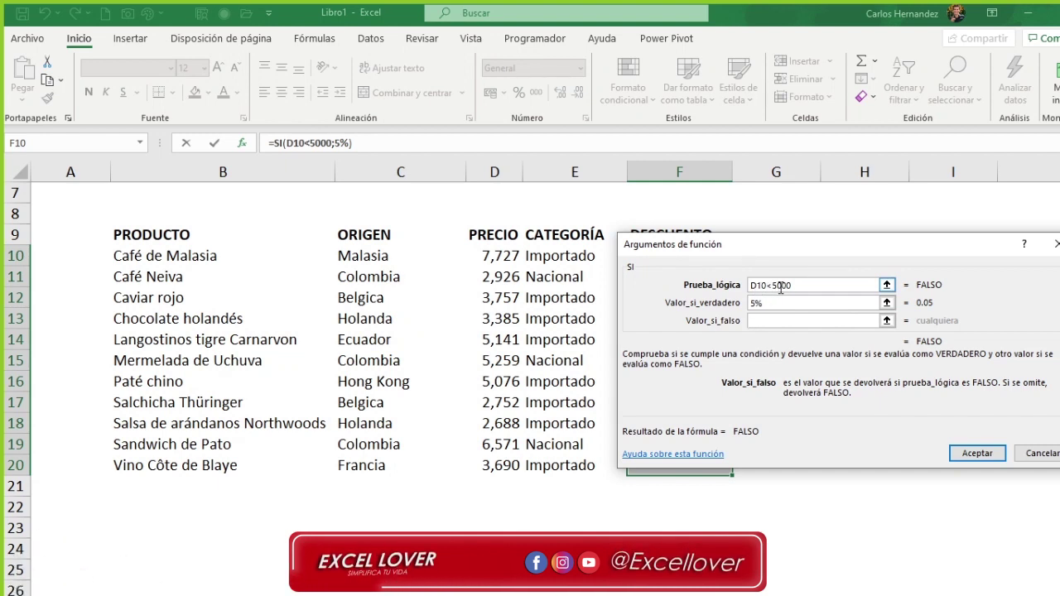
pyautogui.write('10%')
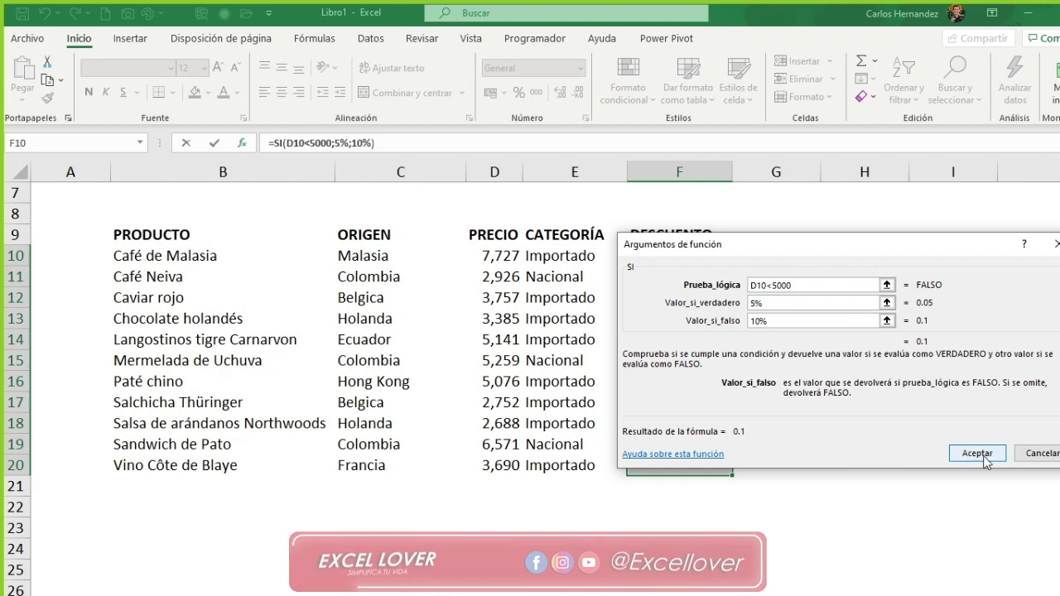
# Step: Enter the discount formula across F10:F20 and format the results as percentages
pyautogui.moveTo(896, 253); pyautogui.dragTo(418, 217)
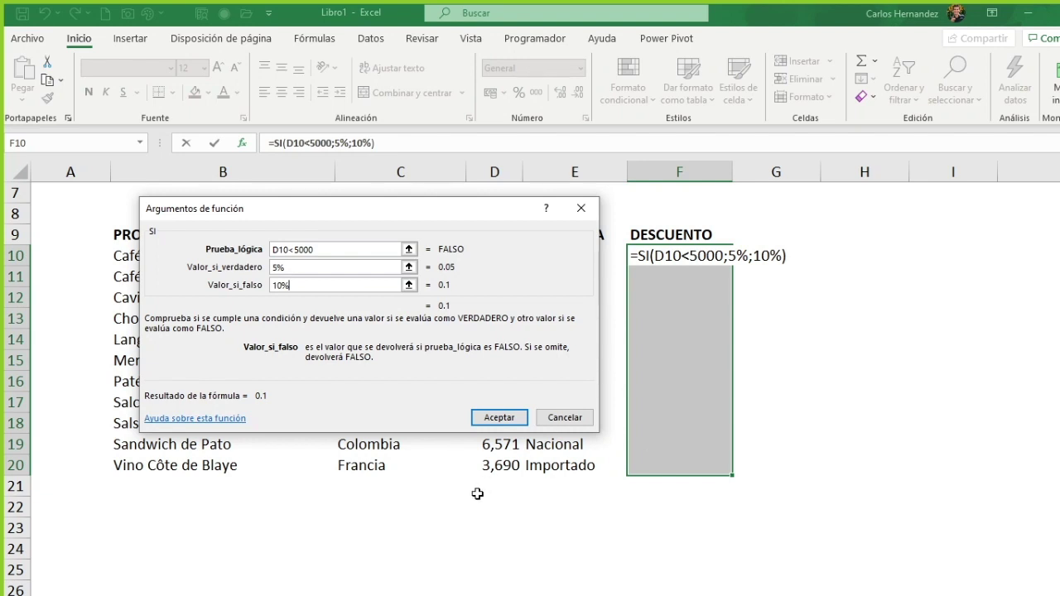
pyautogui.hotkey('ctrl', 'Return')
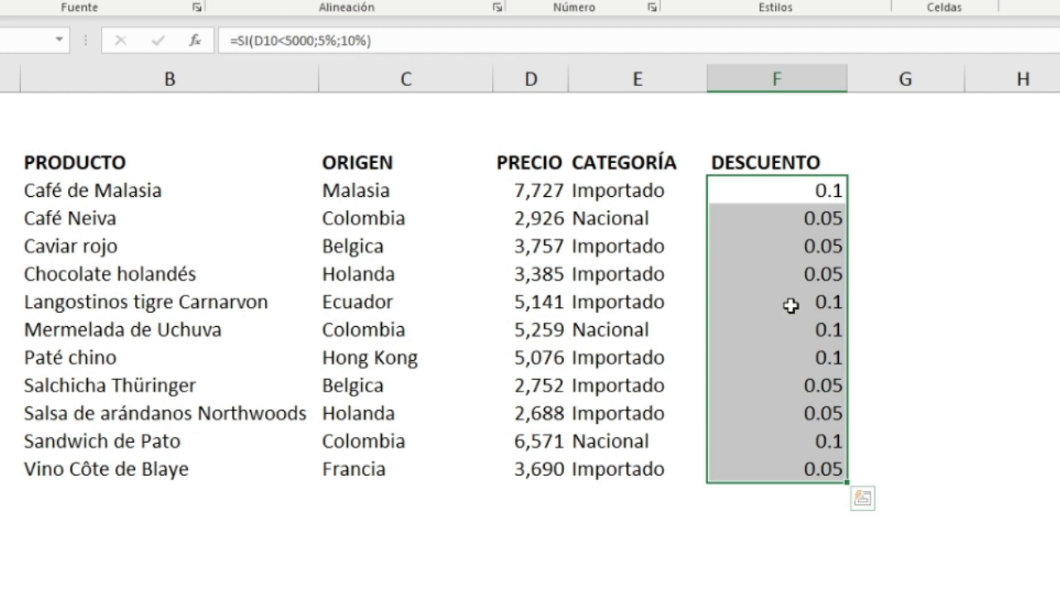
pyautogui.hotkey('ctrl', 'shift', '5')
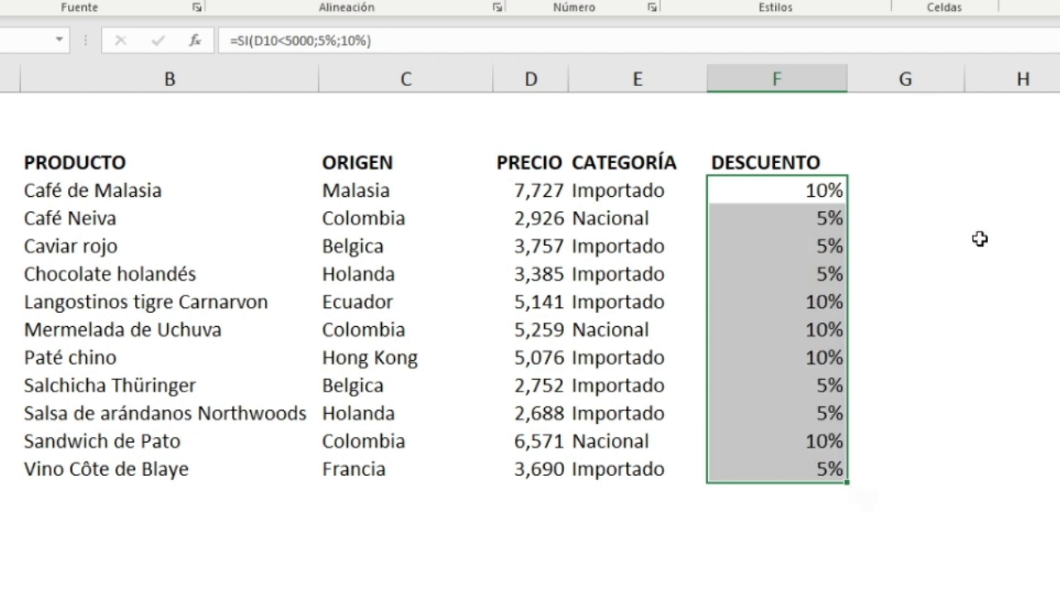
pyautogui.moveTo(980, 239); pyautogui.dragTo(980, 217)
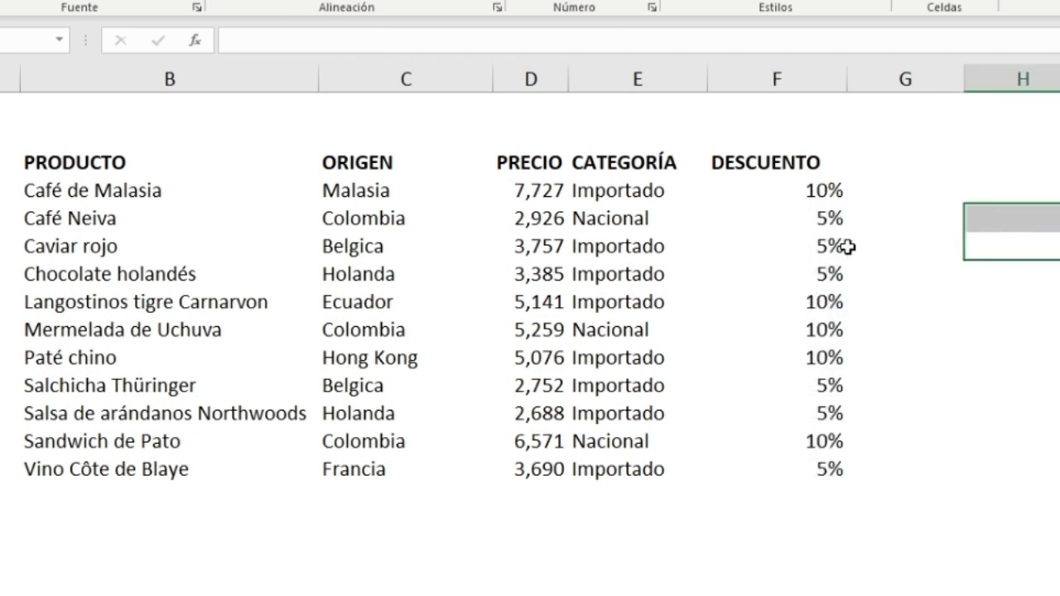
pyautogui.click(526, 219)
pyautogui.click(779, 221)
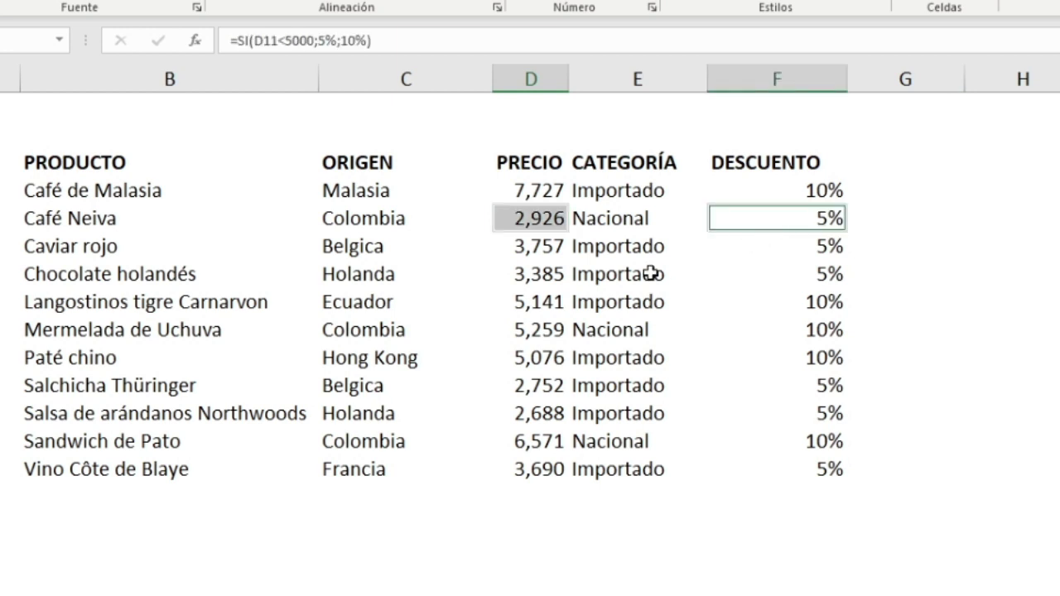
pyautogui.click(535, 248)
pyautogui.click(809, 252)
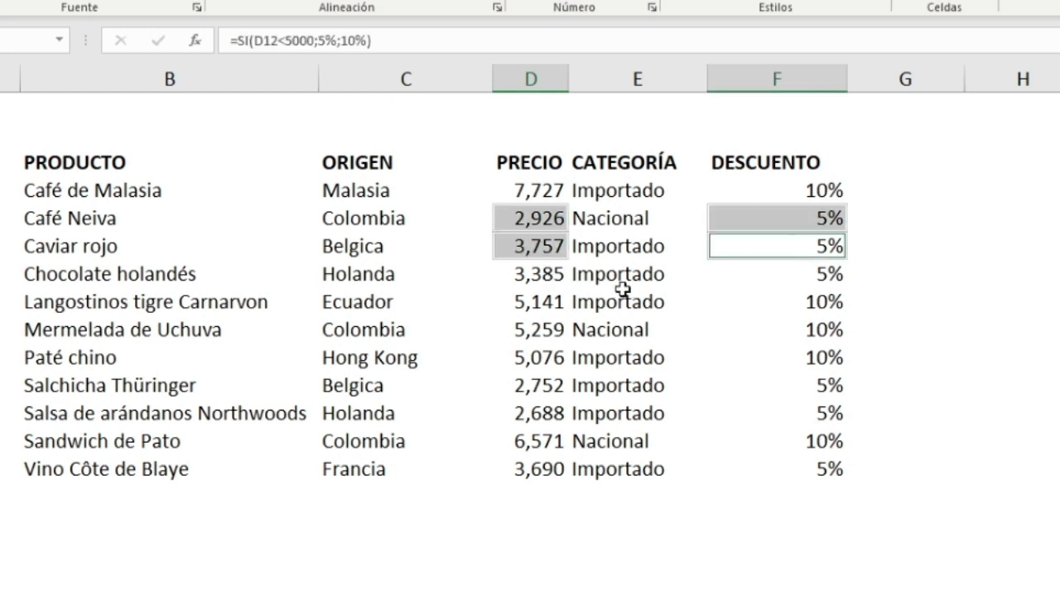
pyautogui.keyDown('ctrl'); pyautogui.click(531, 275); pyautogui.keyUp('ctrl')
pyautogui.keyDown('ctrl'); pyautogui.click(789, 275); pyautogui.keyUp('ctrl')
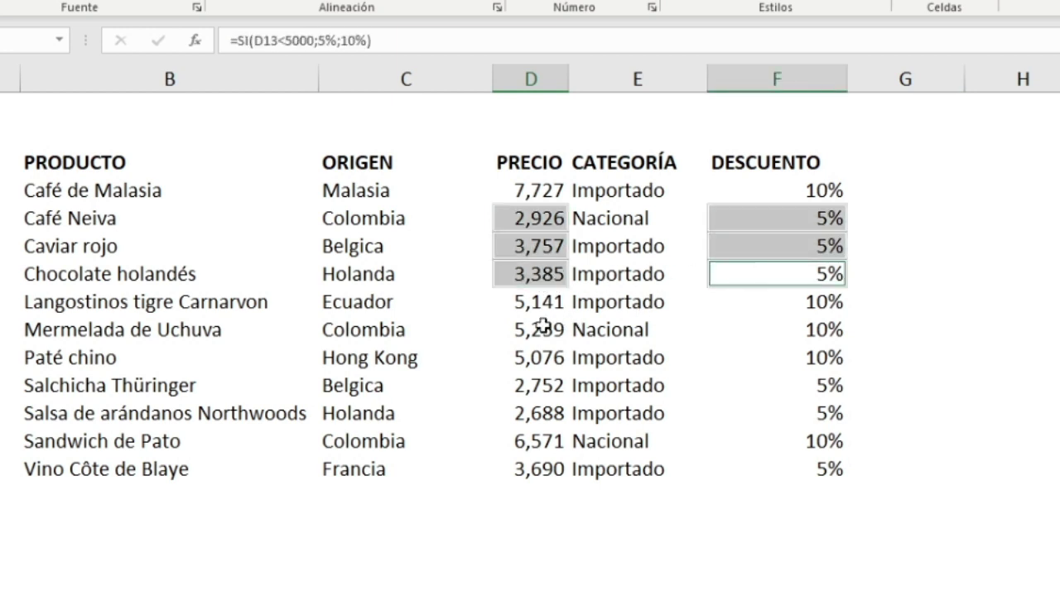
pyautogui.keyDown('ctrl'); pyautogui.click(550, 387); pyautogui.keyUp('ctrl')
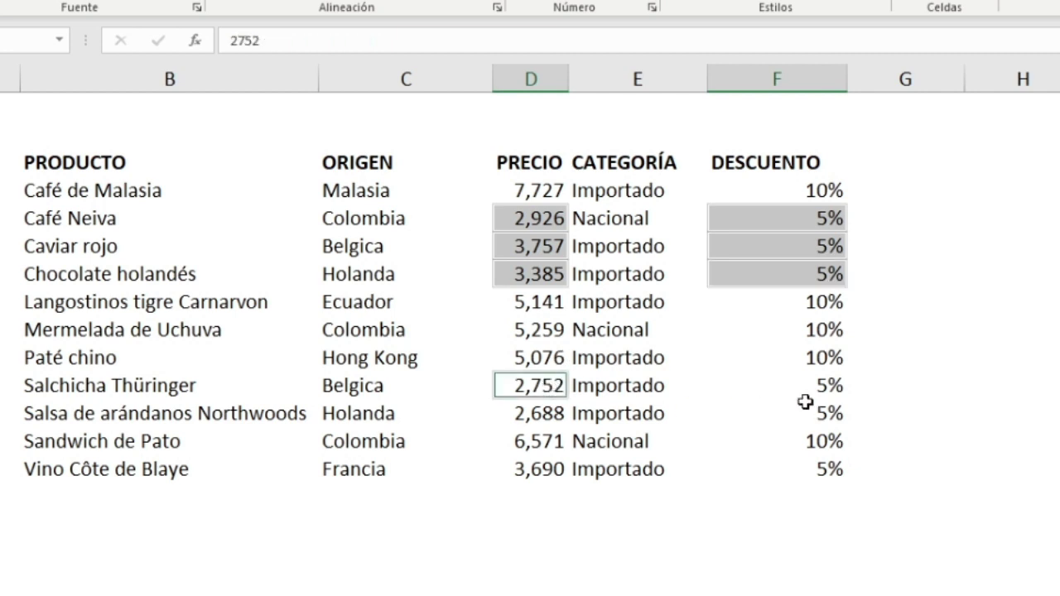
pyautogui.keyDown('ctrl'); pyautogui.click(827, 386); pyautogui.keyUp('ctrl')
pyautogui.keyDown('ctrl'); pyautogui.click(551, 415); pyautogui.keyUp('ctrl')
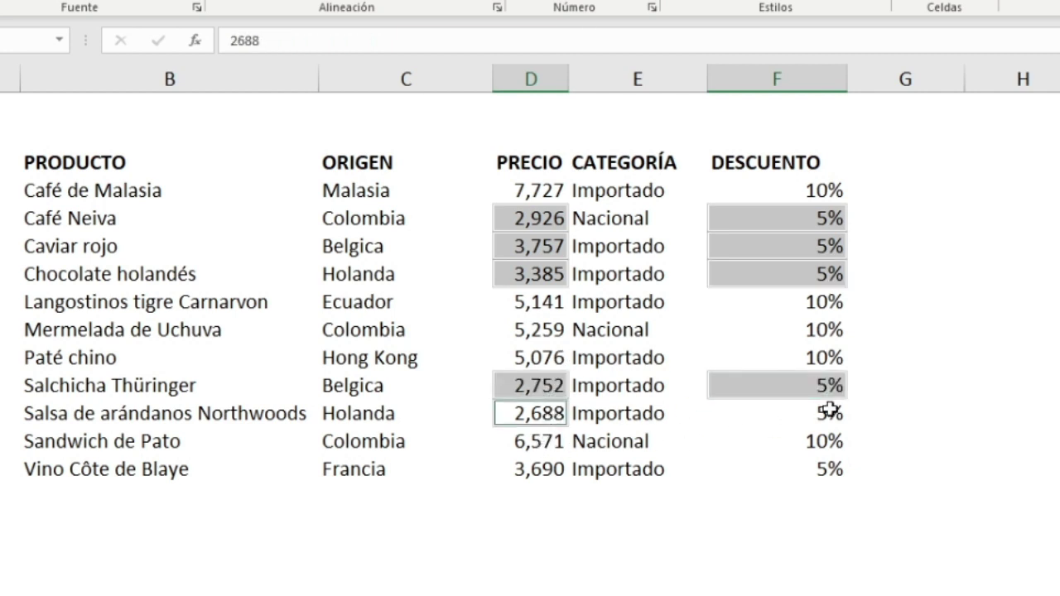
pyautogui.keyDown('ctrl'); pyautogui.click(824, 415); pyautogui.keyUp('ctrl')
pyautogui.keyDown('ctrl'); pyautogui.click(531, 472); pyautogui.keyUp('ctrl')
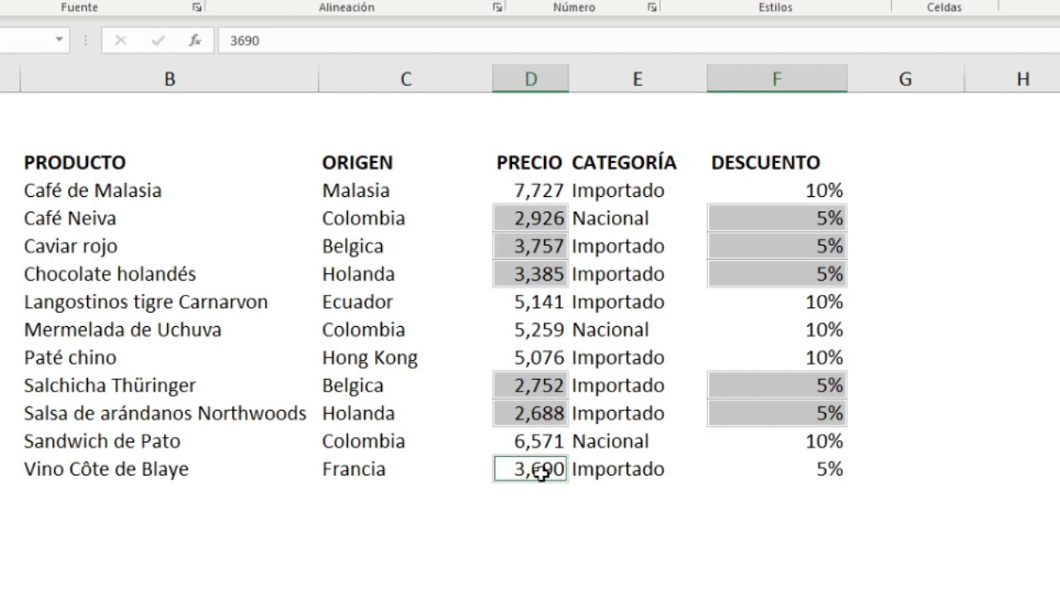
pyautogui.keyDown('ctrl'); pyautogui.click(831, 471); pyautogui.keyUp('ctrl')
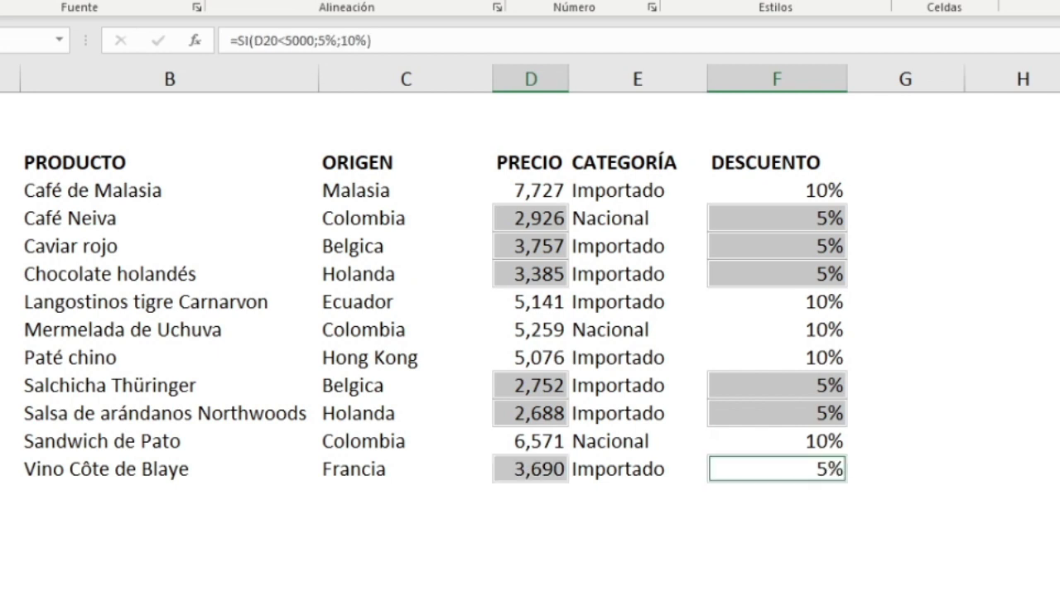
pyautogui.click(966, 296)
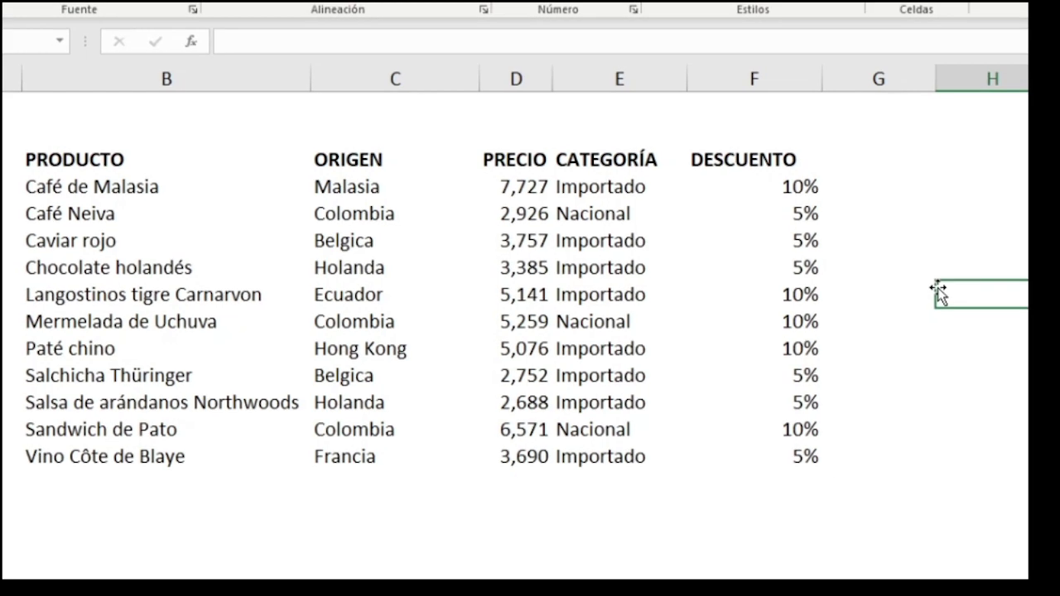